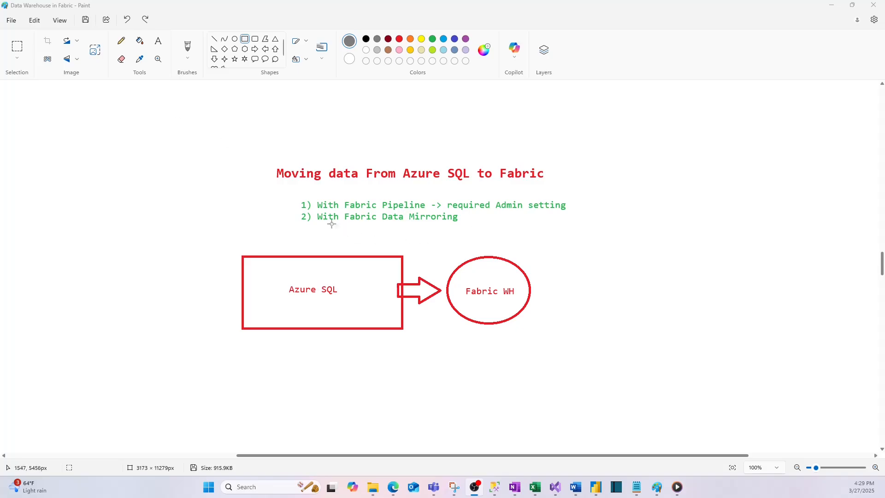
- Draw gray rectangles around the Azure SQL box, the With Fabric Pipeline text and the With Fabric Data Mirroring text
click(244, 41)
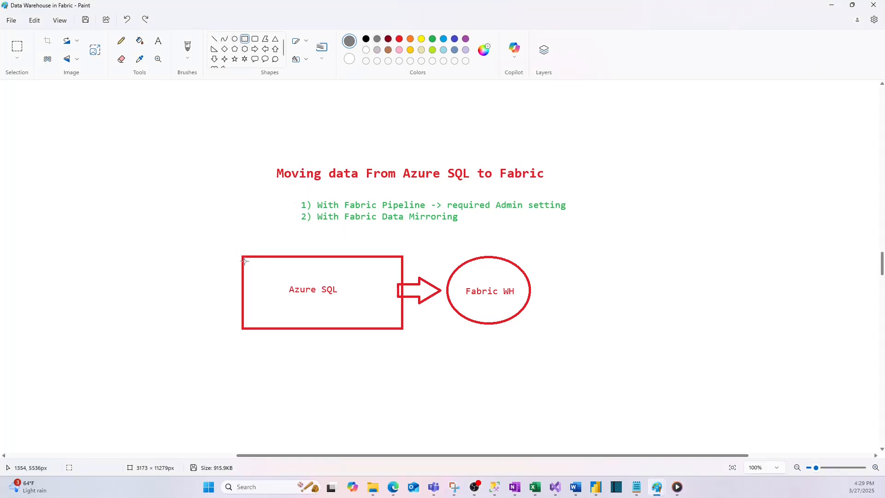
drag(242, 255, 404, 329)
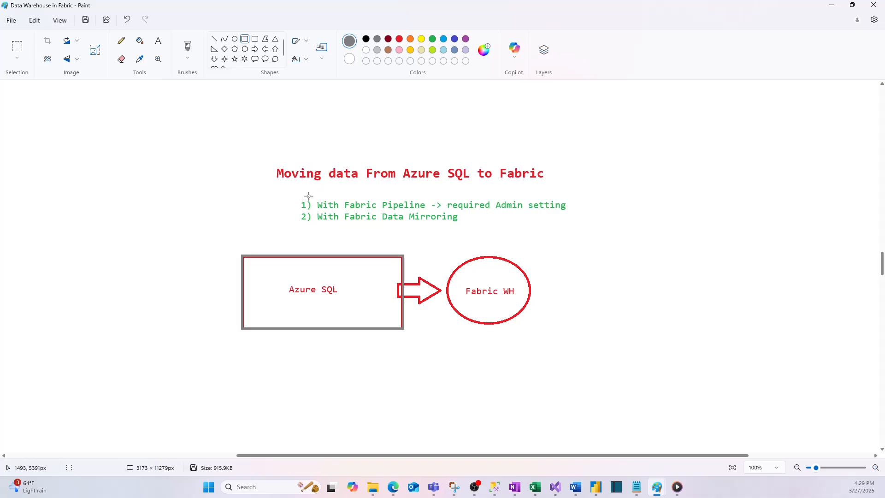
drag(296, 197, 431, 211)
click(508, 223)
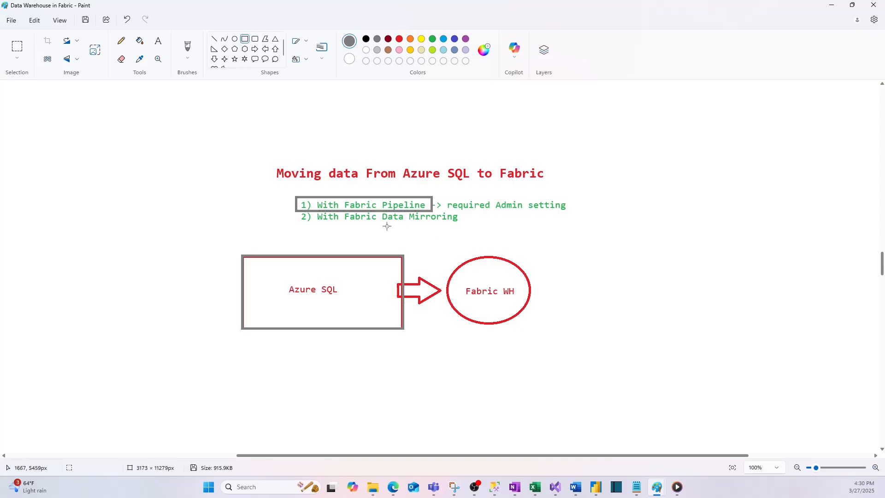
drag(312, 210, 476, 224)
click(530, 229)
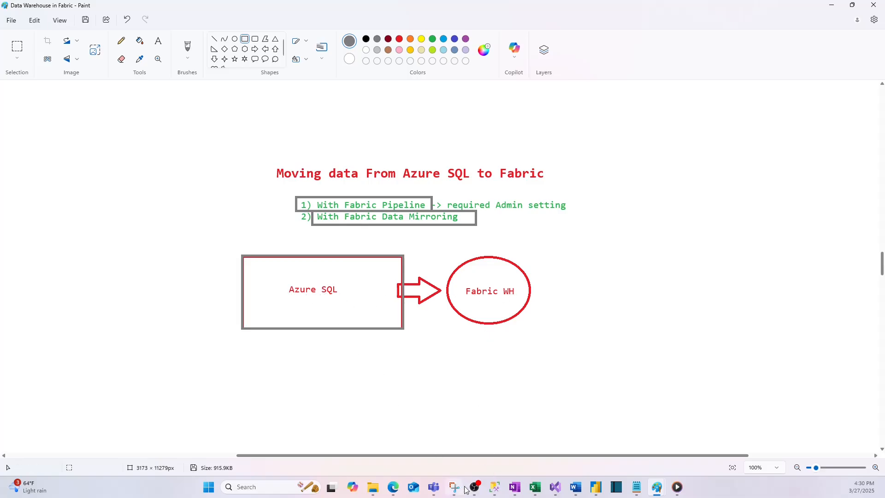
- Switch to the Azure portal in Edge and open the query editor of the DilipDB database
mouse_move(393, 487)
click(387, 441)
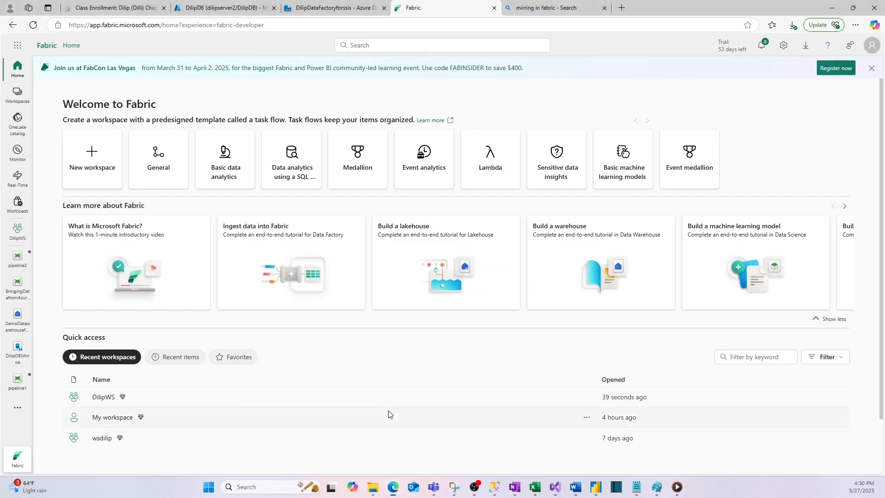
click(221, 7)
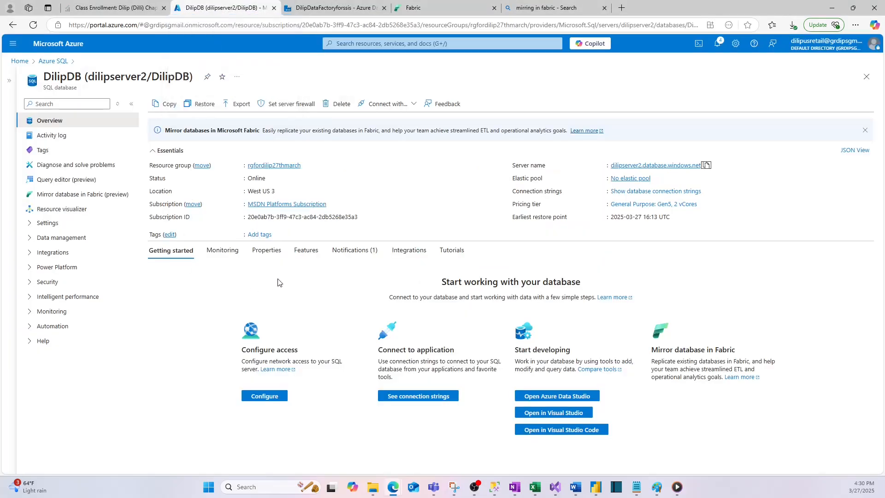
click(53, 61)
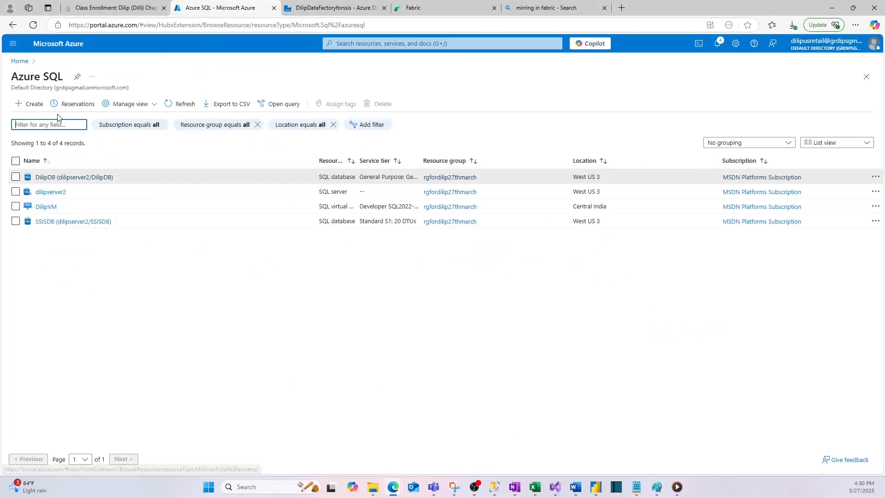
click(47, 178)
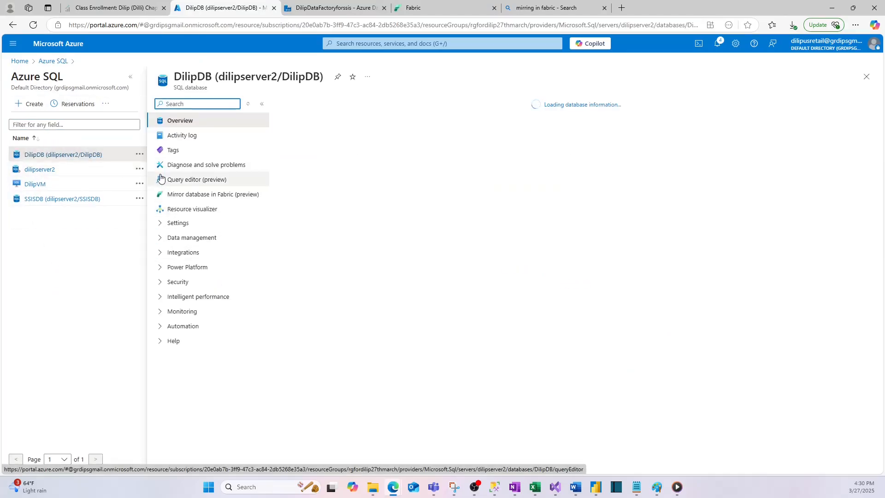
click(183, 179)
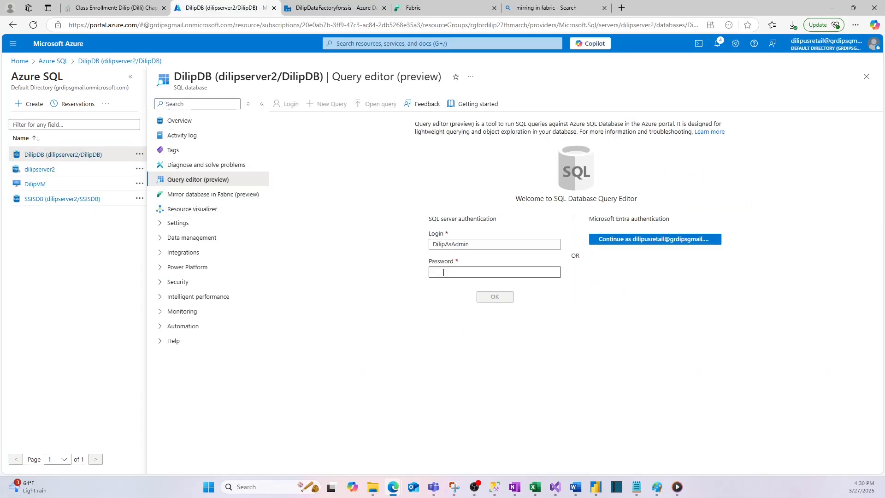
- Log in to the query editor with SQL server authentication, entering the account password
click(444, 273)
text(*)
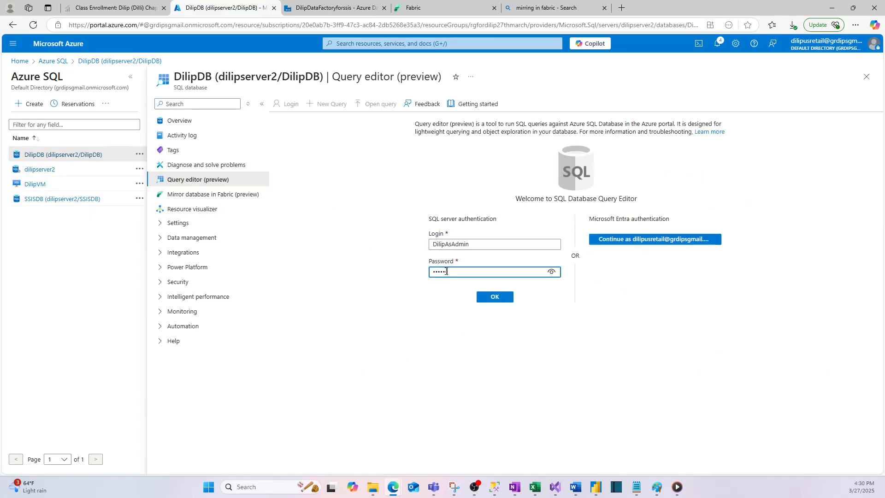
key(Return)
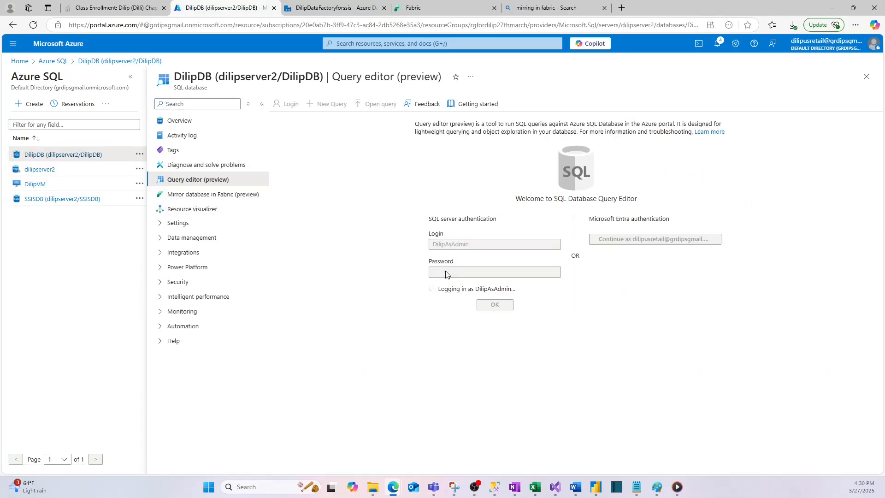
- Examine the database's tables, views and stored procedures, and preview the top 1000 rows of SalesLT.Product
click(279, 207)
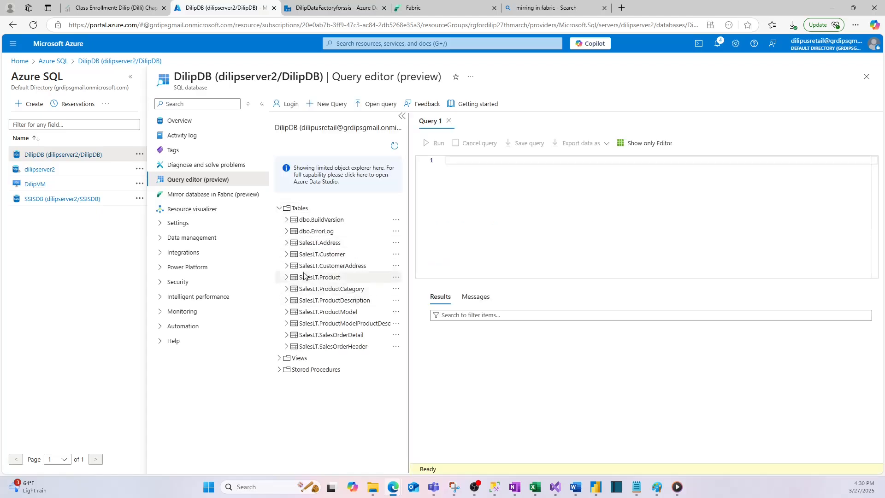
click(395, 277)
click(366, 288)
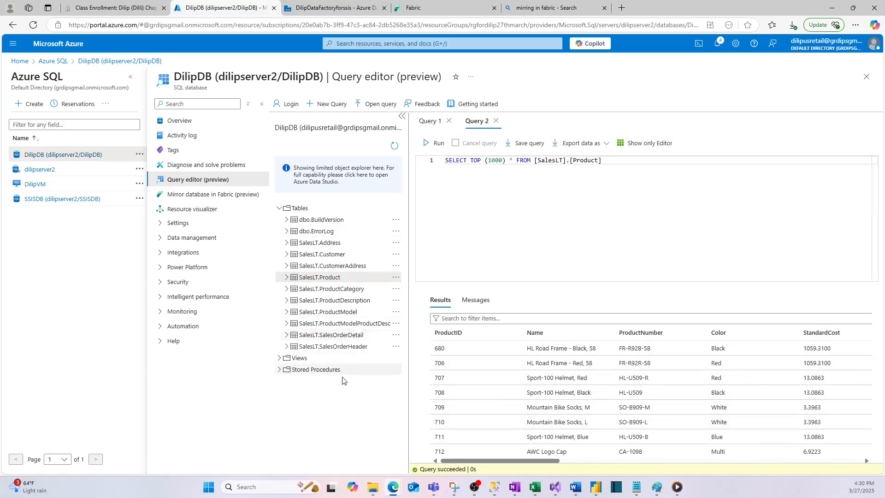
click(279, 369)
click(279, 358)
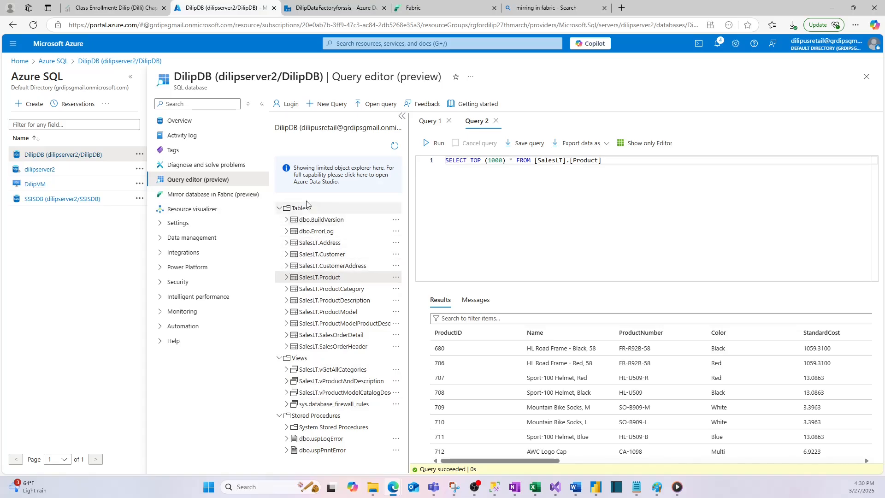
- Switch to Microsoft Fabric and open the DilipWS workspace
click(441, 8)
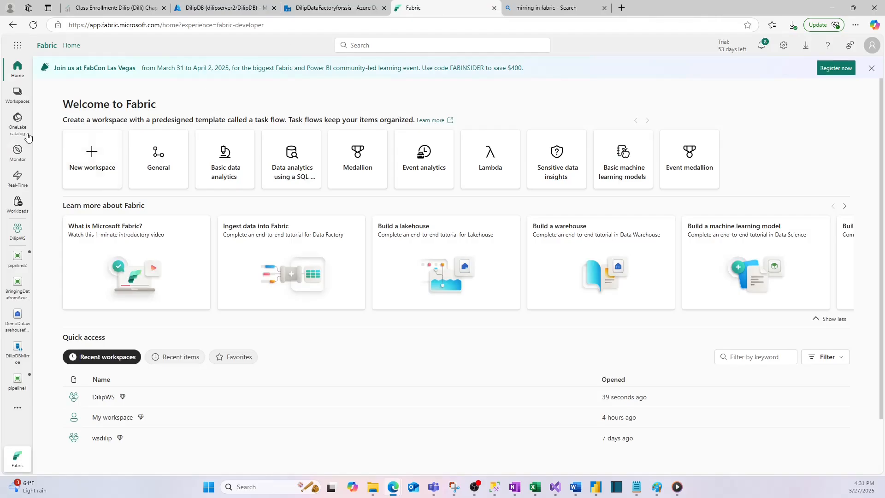
click(21, 102)
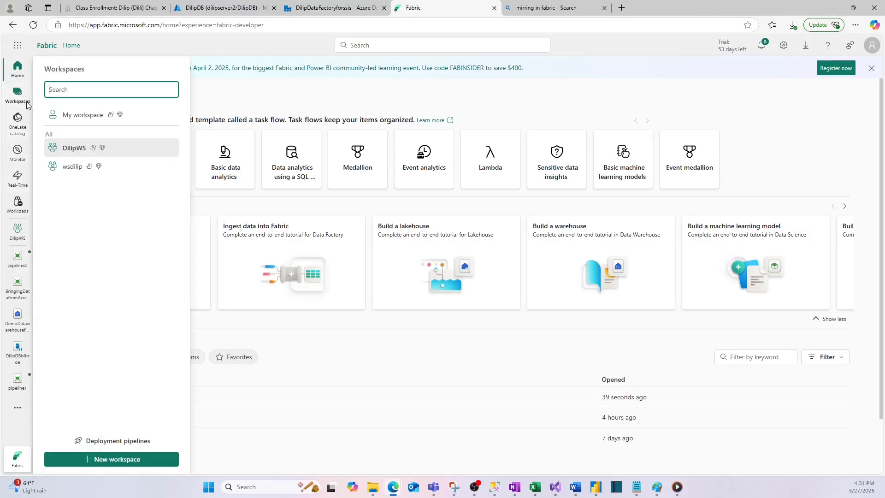
click(73, 148)
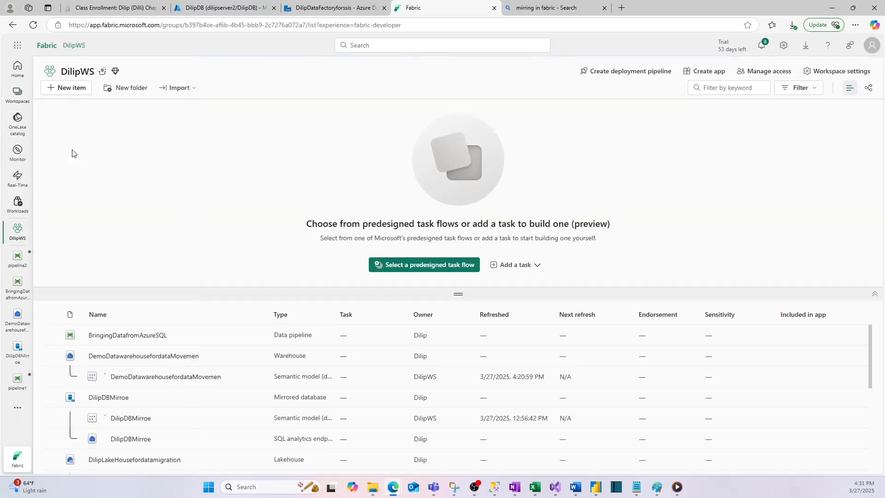
- Create a new Warehouse item in the workspace named DilipDWtoMorgatedatafromAzure
click(72, 90)
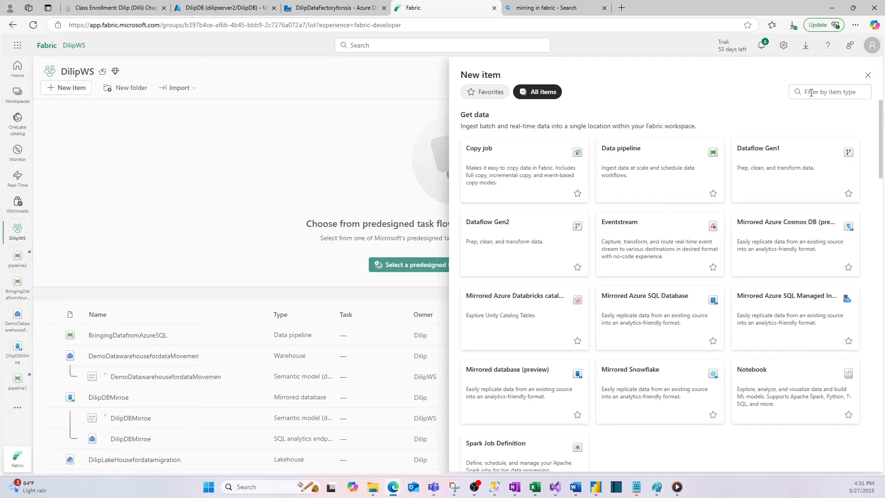
click(811, 93)
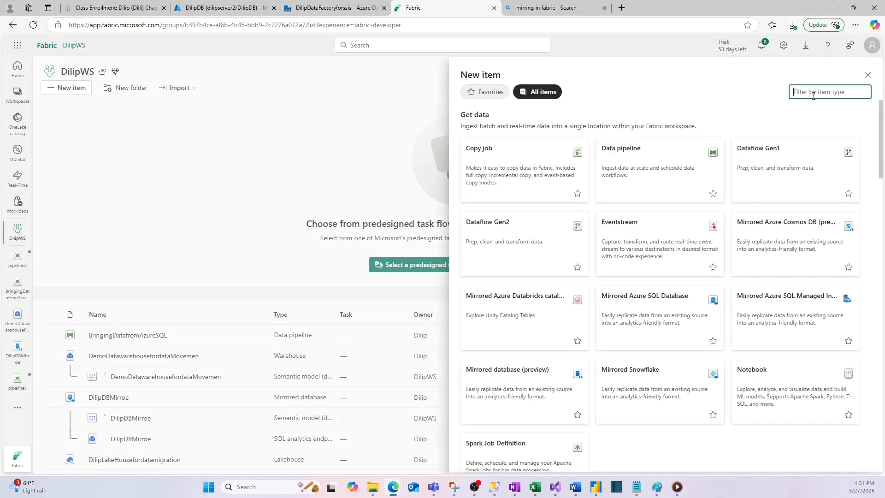
text(Ware)
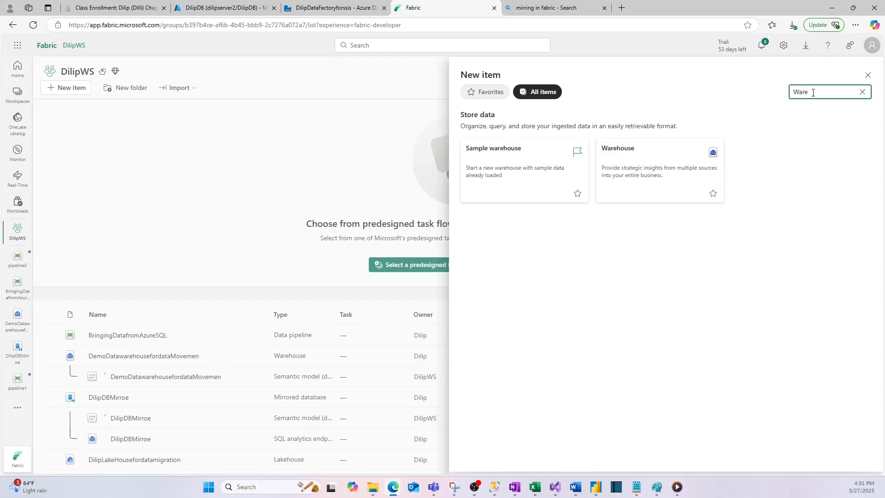
click(628, 167)
click(386, 223)
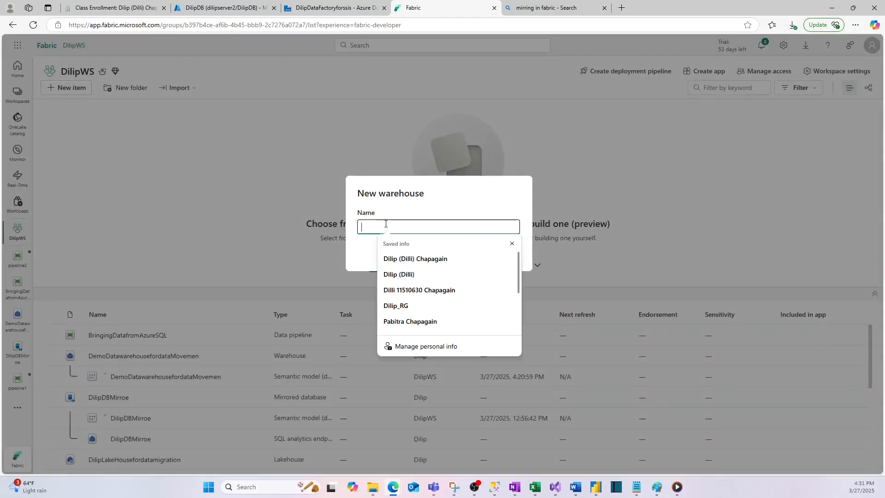
text(Dilip)
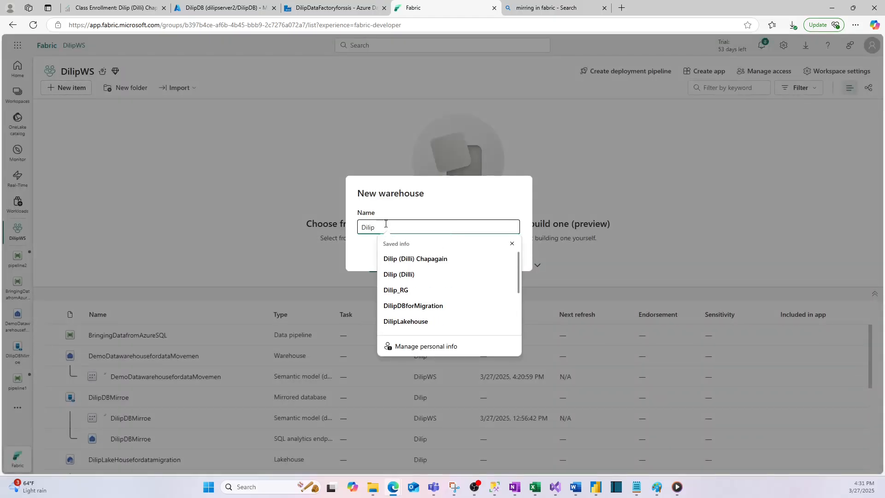
key(BackSpace)
key(BackSpace)
key(BackSpace)
key(BackSpace)
text(DilipDWtoMorgatedatafromAzure)
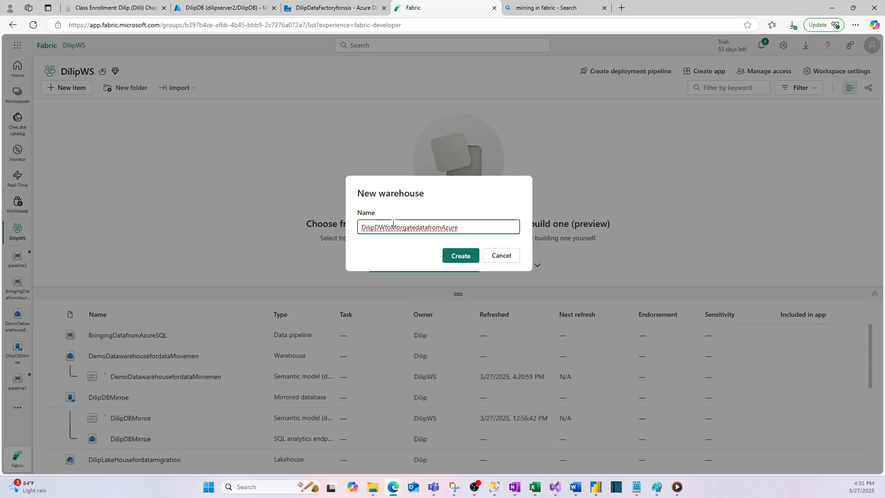
click(460, 256)
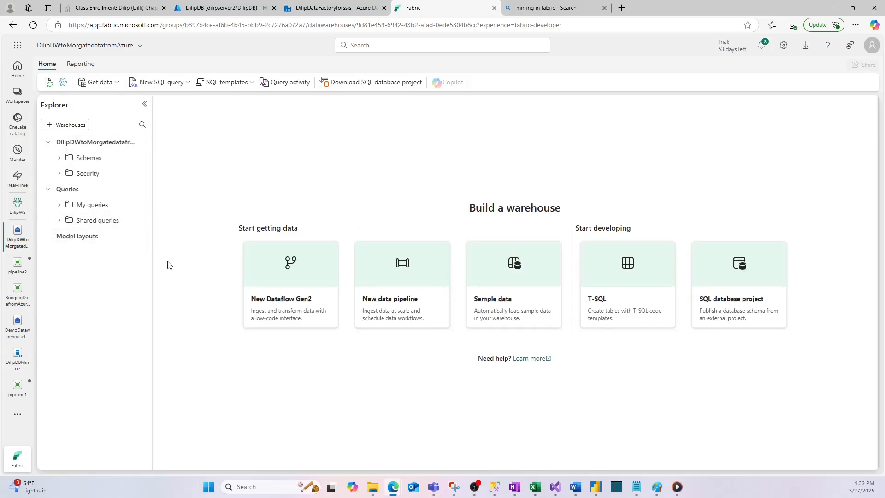
- Return to the DilipWS workspace and start a new Data pipeline item from there
click(396, 271)
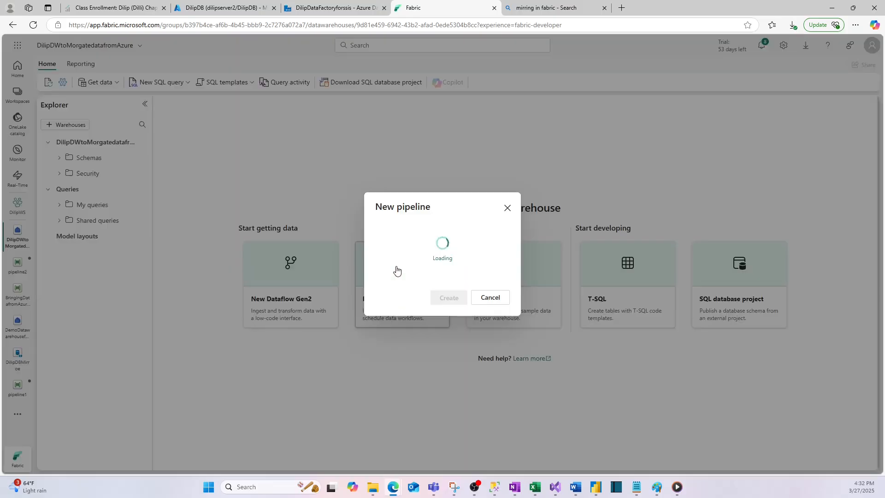
click(504, 212)
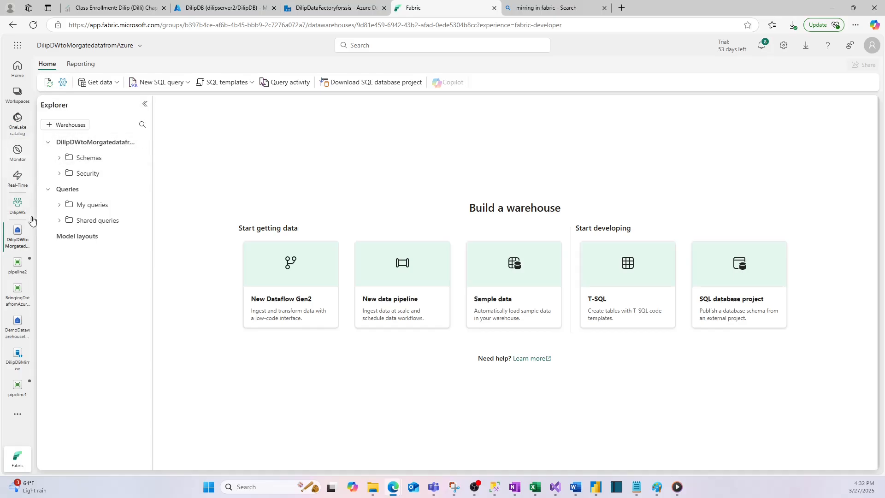
click(17, 204)
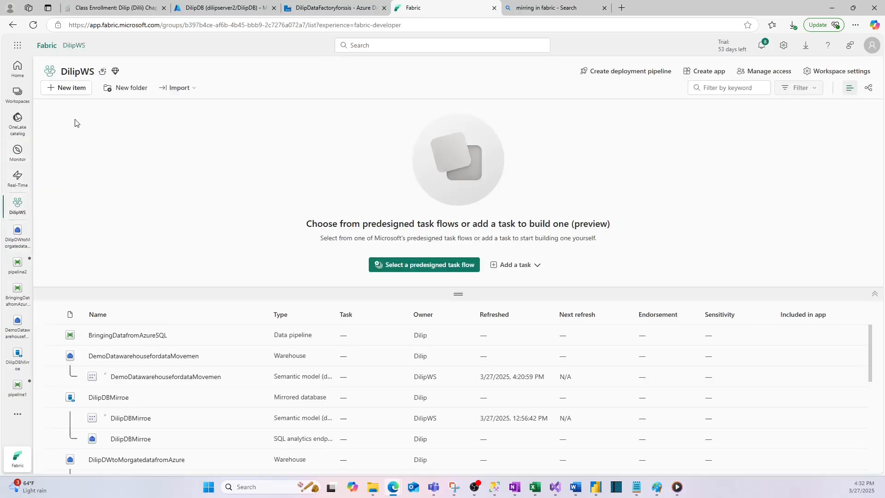
click(66, 88)
click(819, 88)
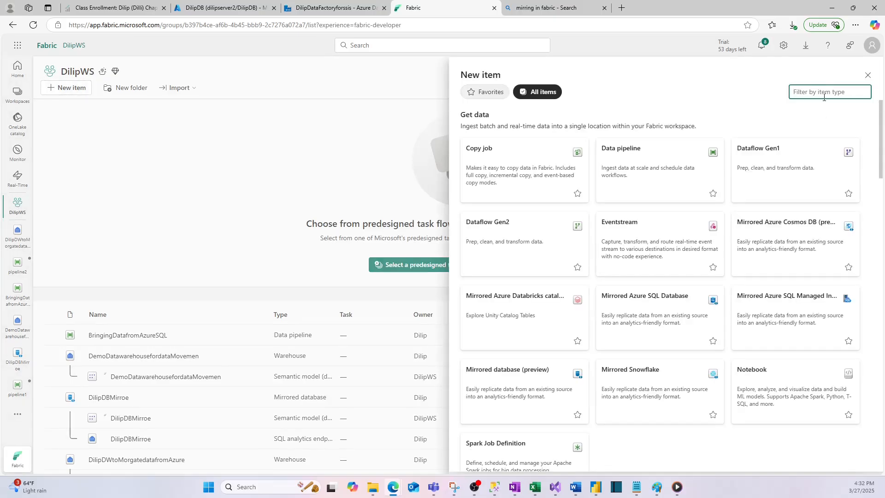
text(Pipeline)
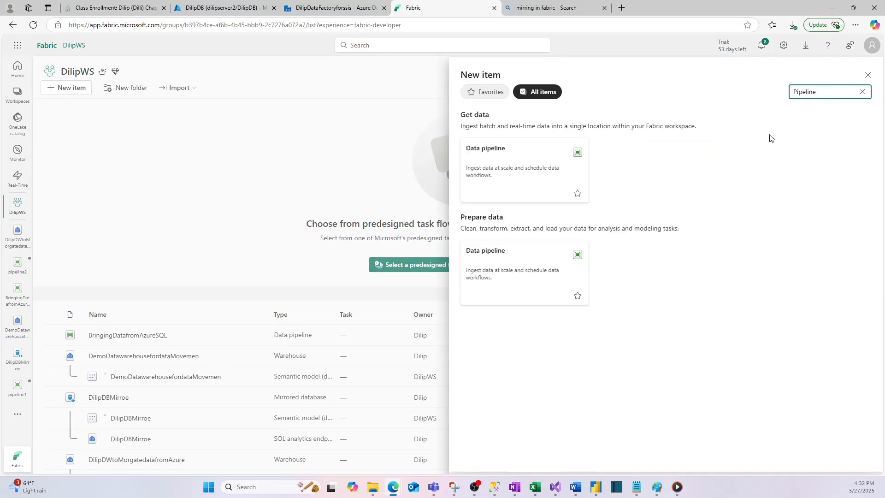
click(505, 167)
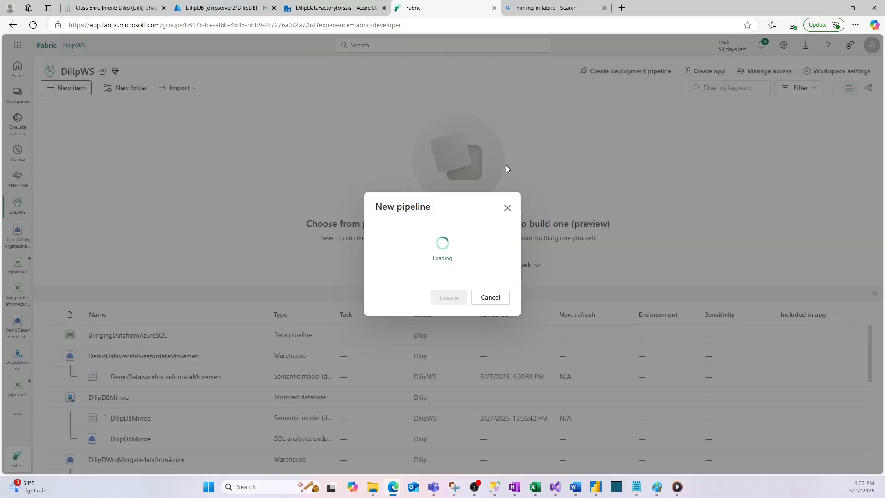
- Name the new pipeline CopyAzureData and create it
drag(411, 242, 374, 240)
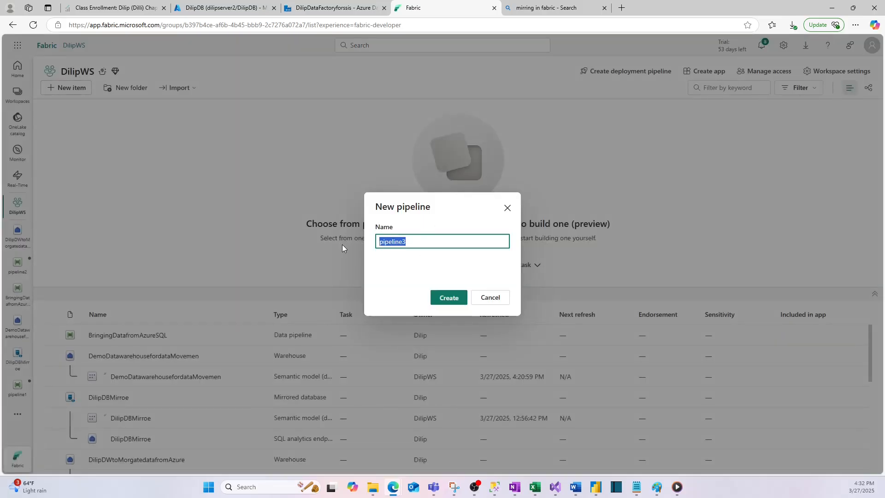
text(Copydatae)
key(BackSpace)
key(BackSpace)
key(BackSpace)
key(BackSpace)
key(BackSpace)
text(AzureData)
click(449, 298)
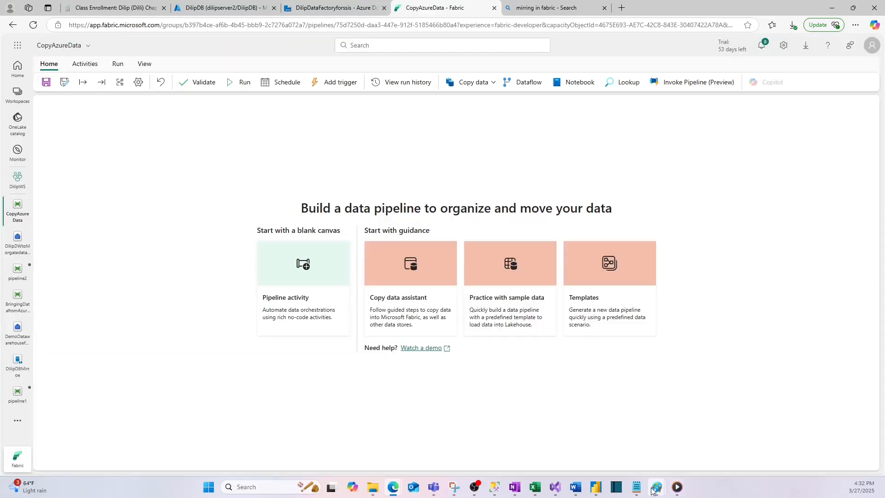
- Switch to Paint to review the Azure SQL to Fabric notes, and return to the pipeline in Fabric
mouse_move(656, 486)
click(710, 435)
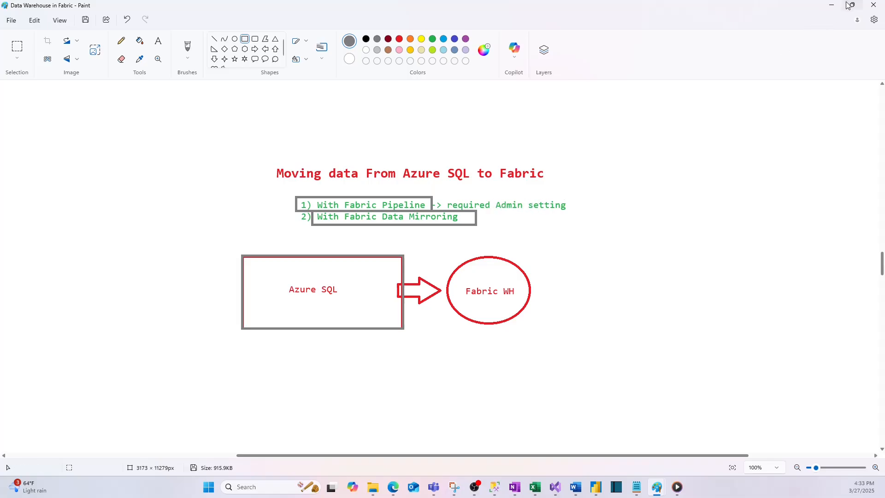
click(832, 5)
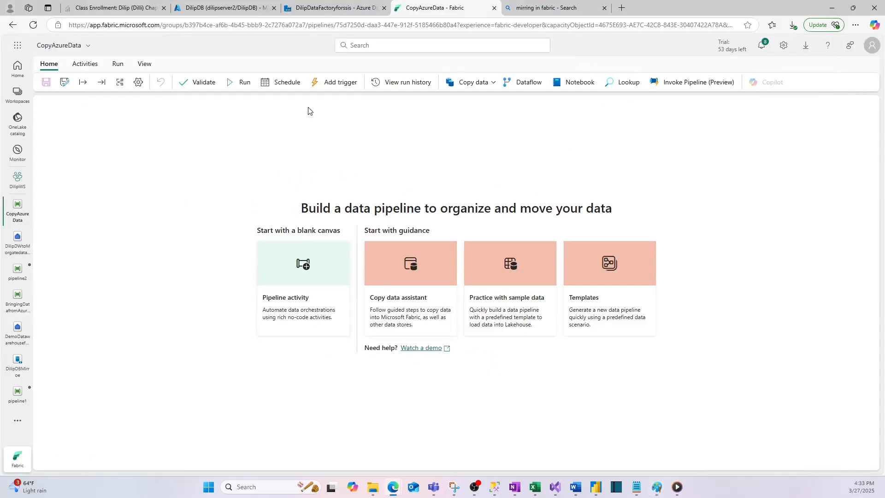
- Go to the management page for connections and gateways and start a new connection of the Cloud kind
click(783, 48)
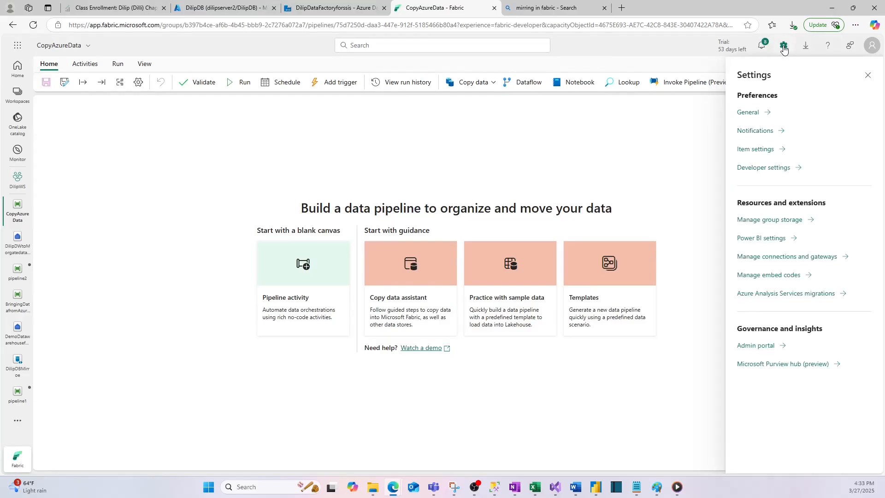
click(785, 260)
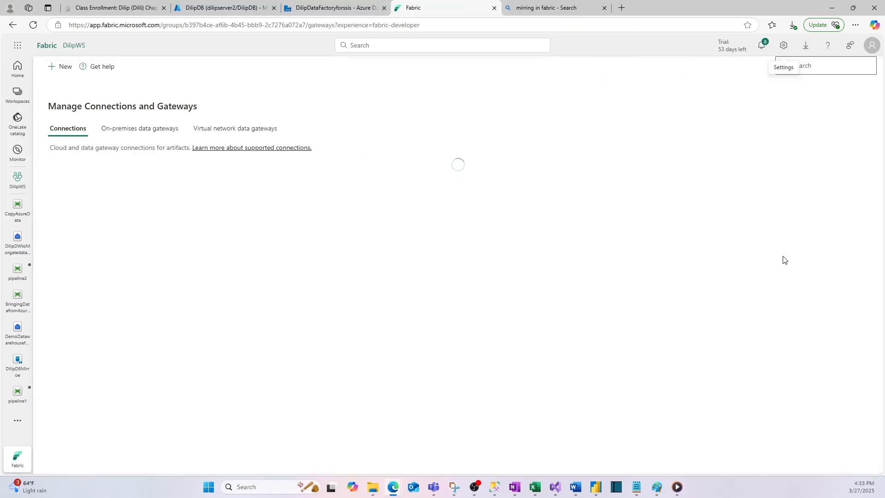
click(60, 66)
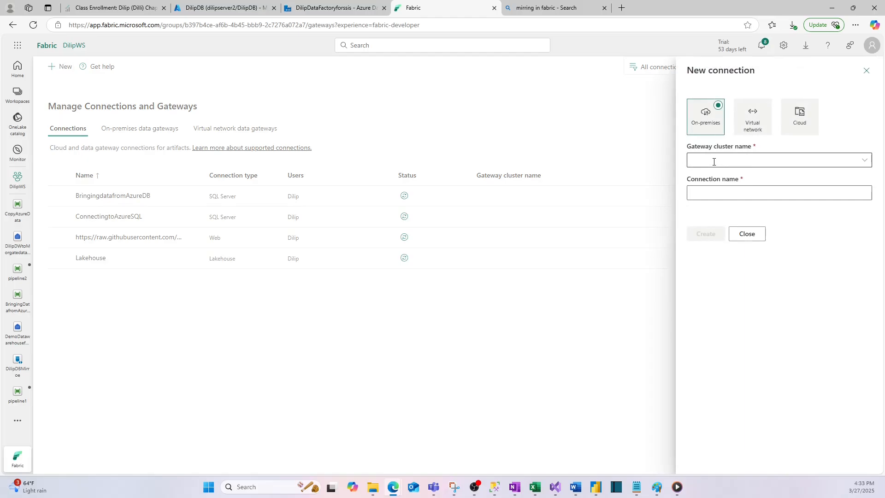
click(756, 119)
click(799, 119)
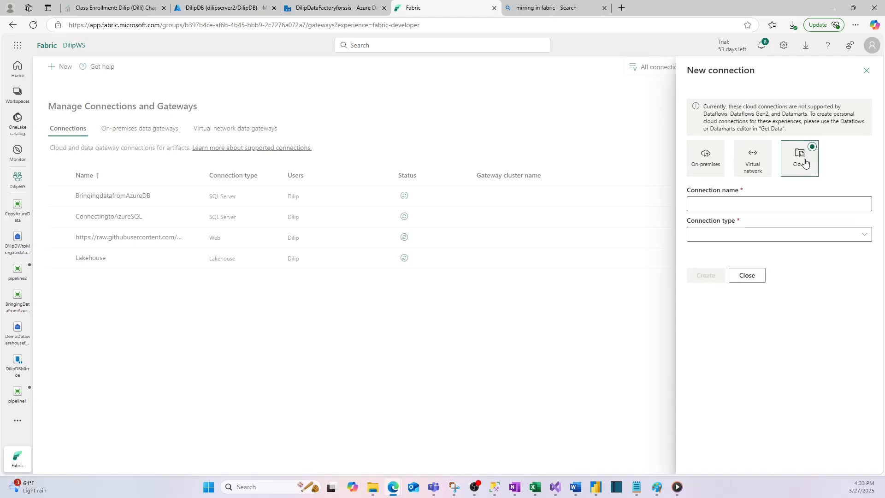
- Name the new cloud connection DatafromAzure and set its connection type to SQL Server
click(717, 210)
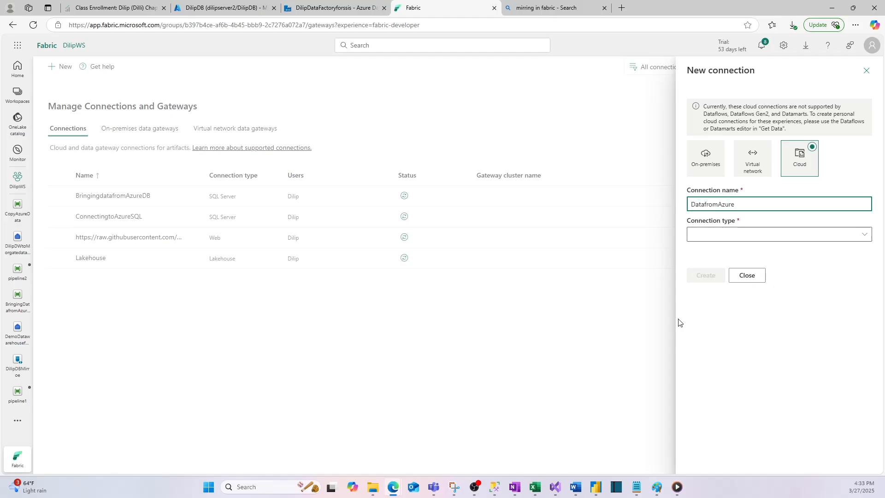
click(718, 231)
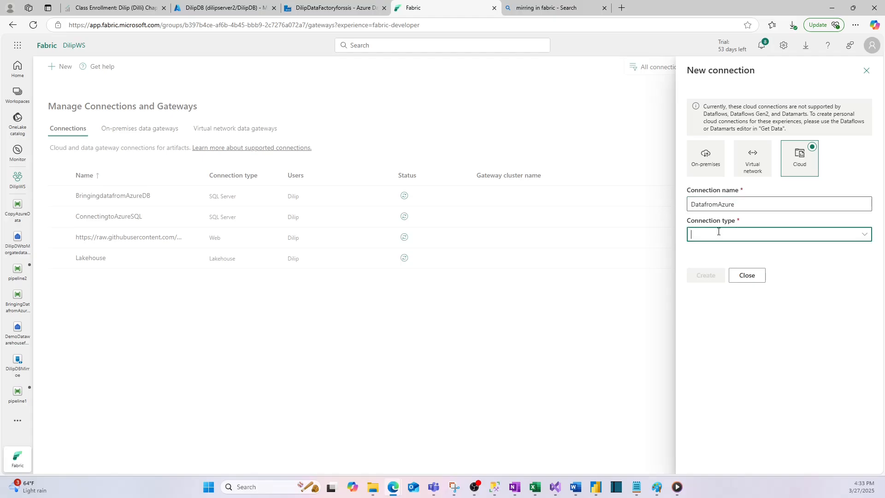
click(864, 234)
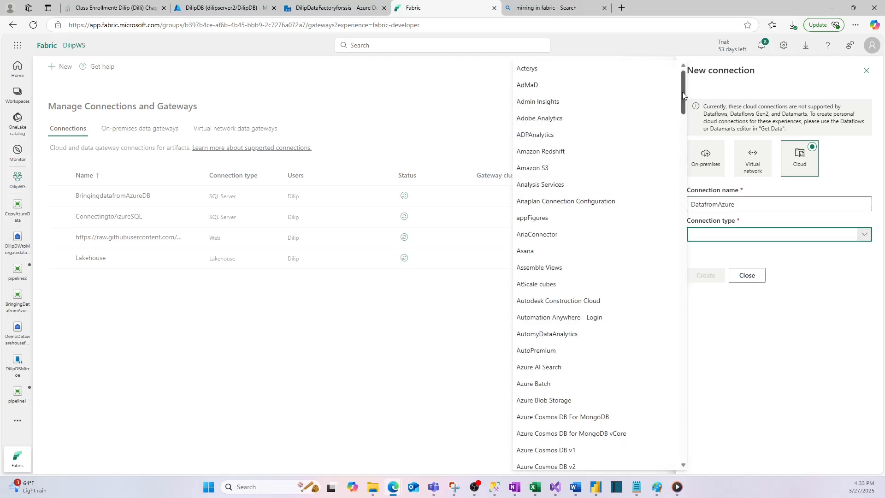
drag(682, 92, 679, 355)
scroll(676, 367, down, 5)
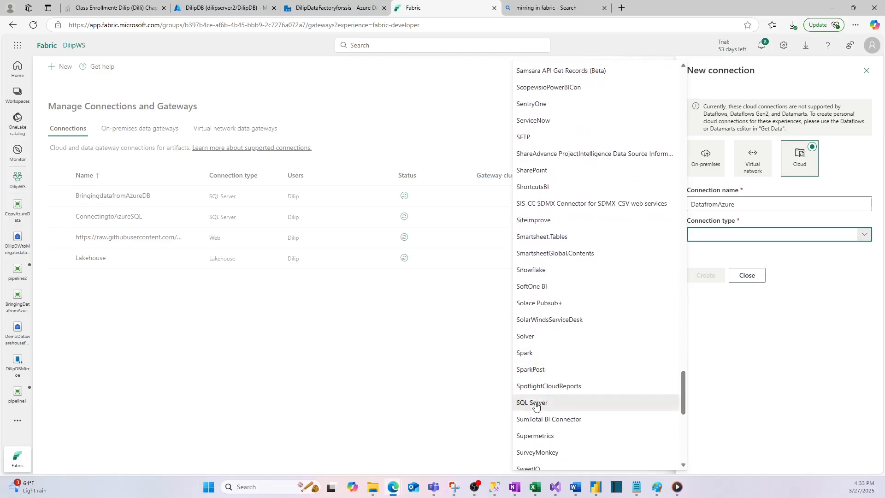
click(534, 402)
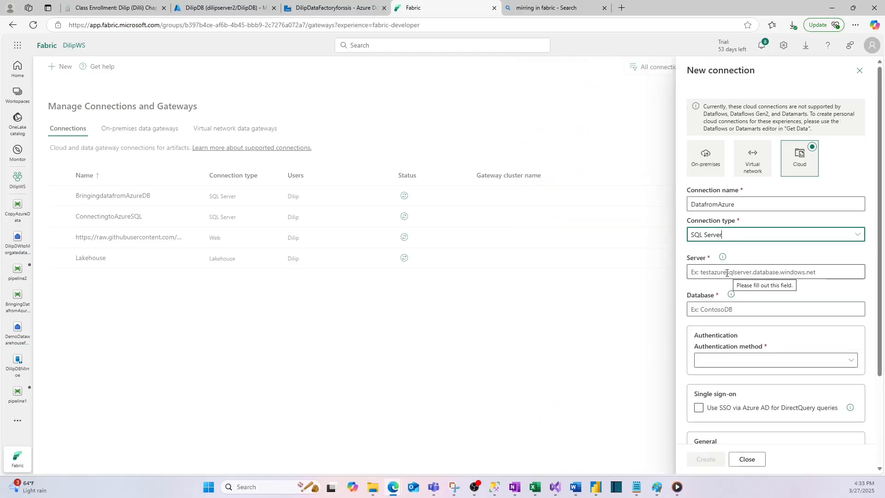
- Copy the server name from DilipDB's overview in the Azure portal and enter dilipserver2.database.windows.net as the Fabric connection's server
click(219, 9)
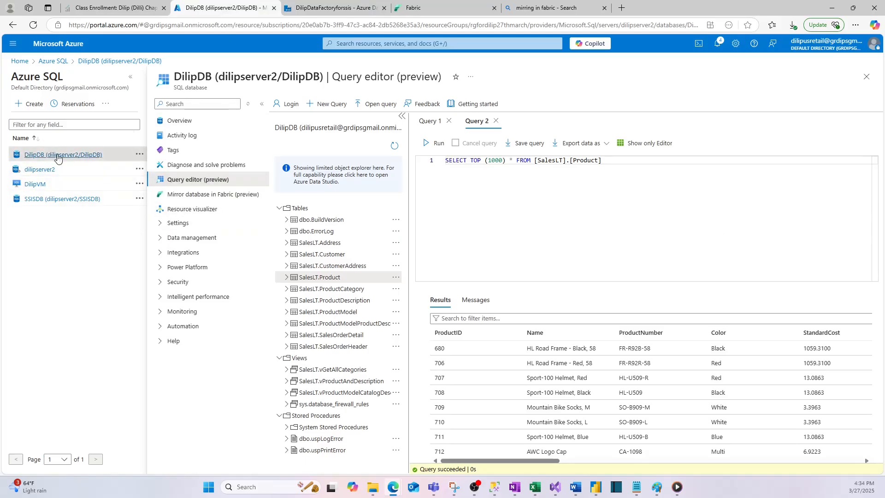
click(184, 121)
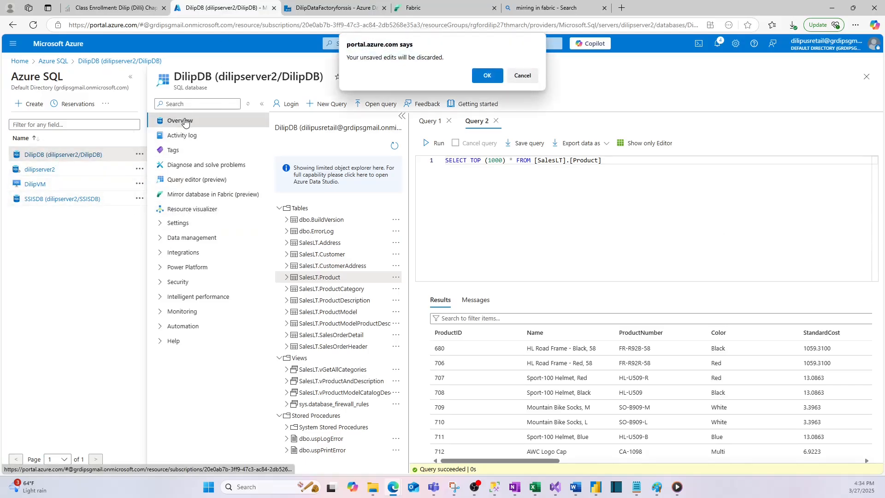
click(485, 76)
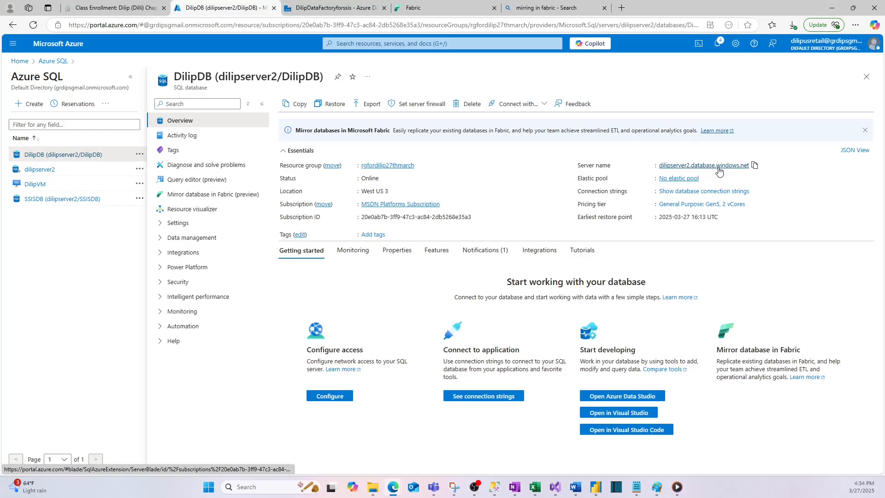
click(754, 165)
click(445, 7)
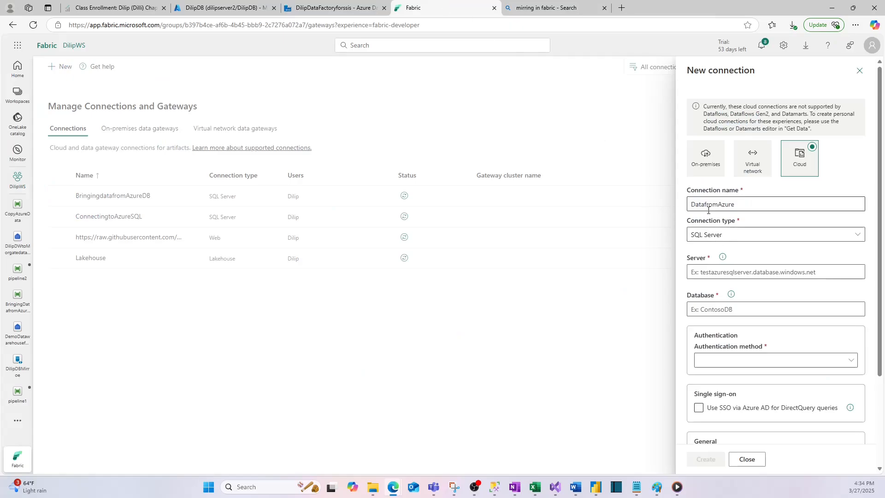
click(705, 272)
key(ctrl+v)
- Copy the database name from the Azure portal and enter DilipDB as the Fabric connection's database
click(702, 310)
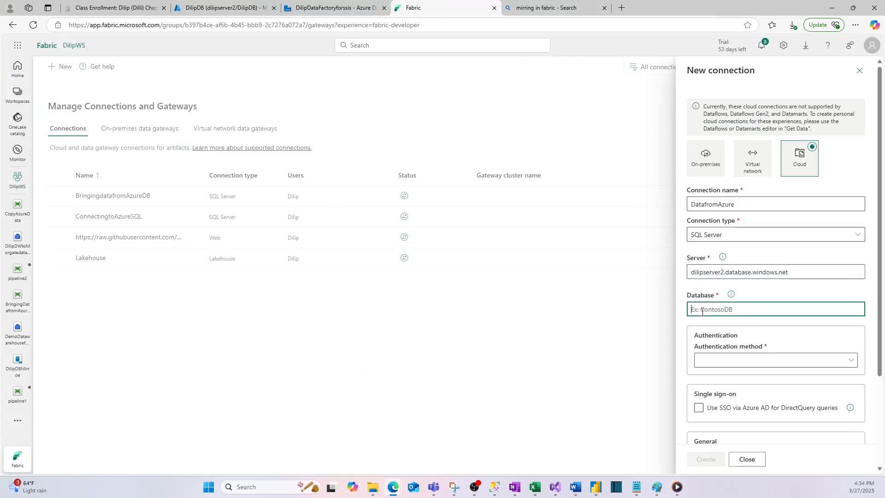
click(193, 7)
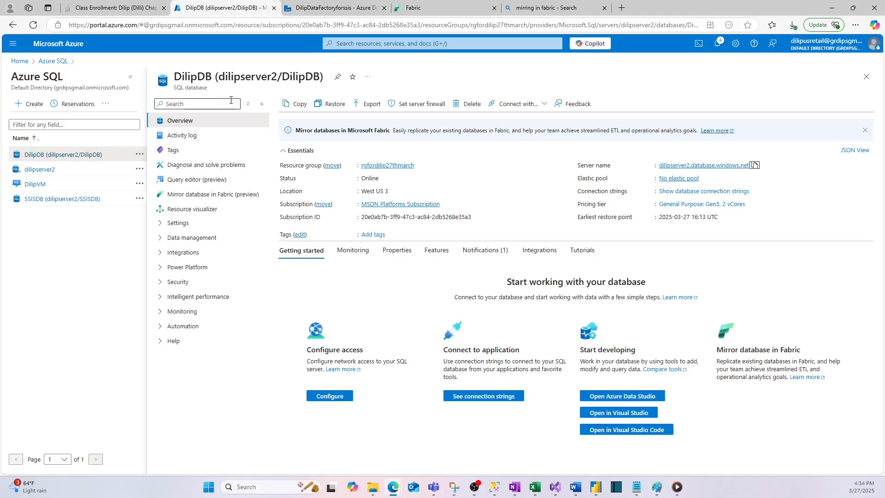
double_click(193, 75)
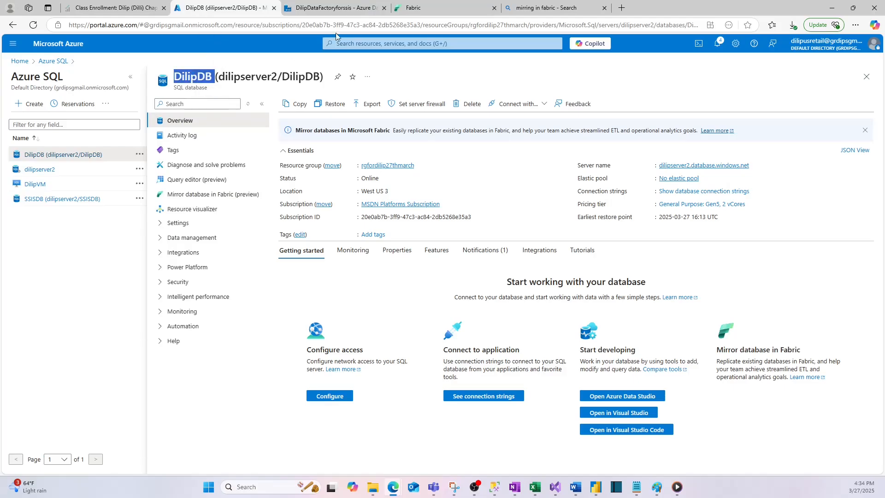
click(432, 6)
click(604, 8)
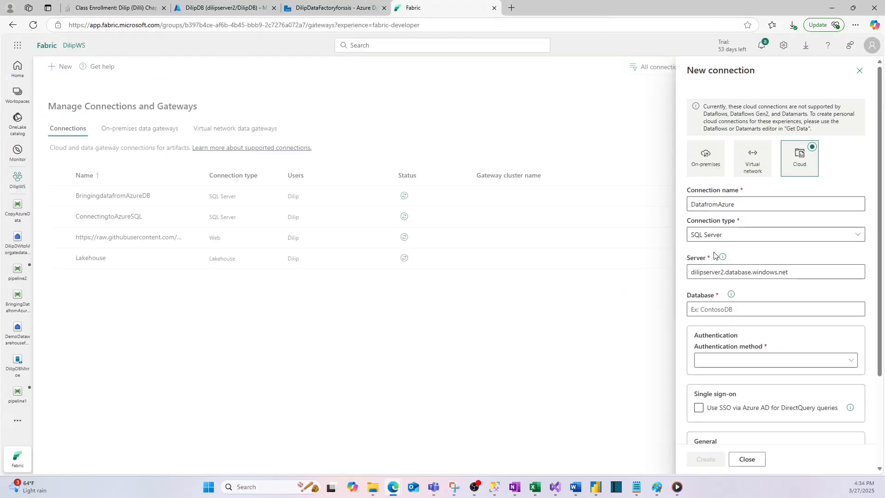
click(704, 310)
key(ctrl+v)
- Set the connection's authentication method to Basic and enter the SQL admin username and account password
scroll(750, 347, down, 2)
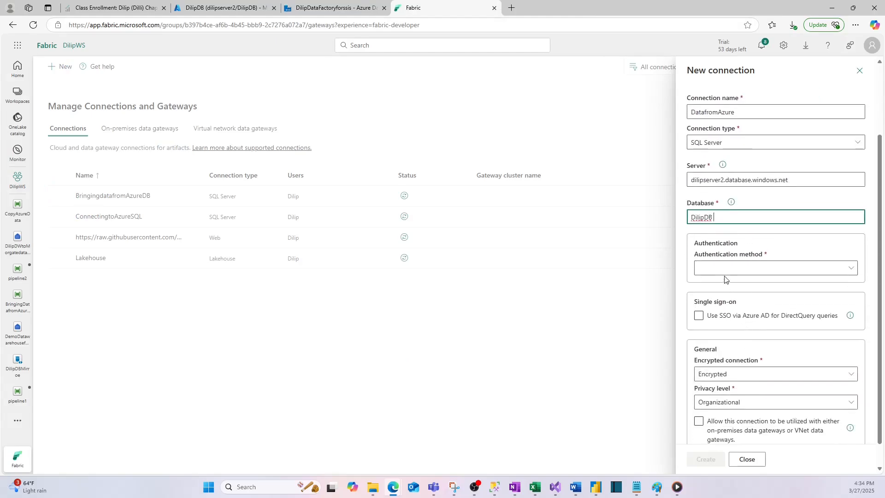
click(722, 269)
click(716, 286)
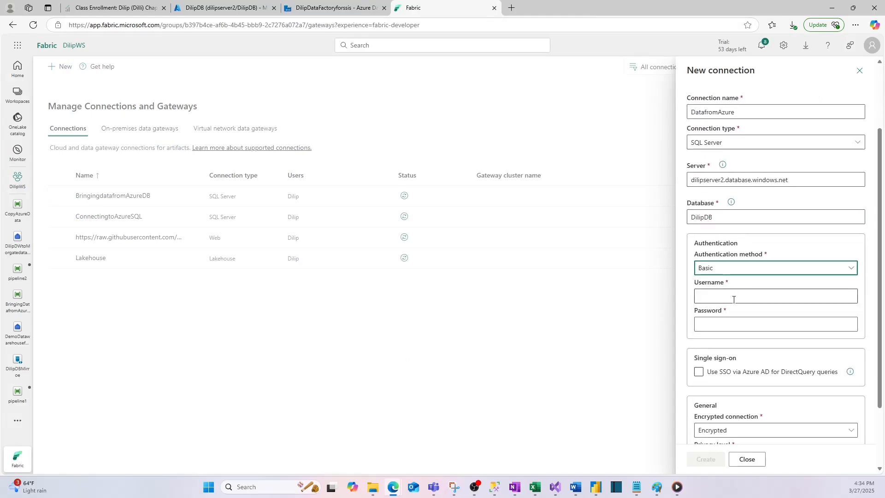
click(718, 298)
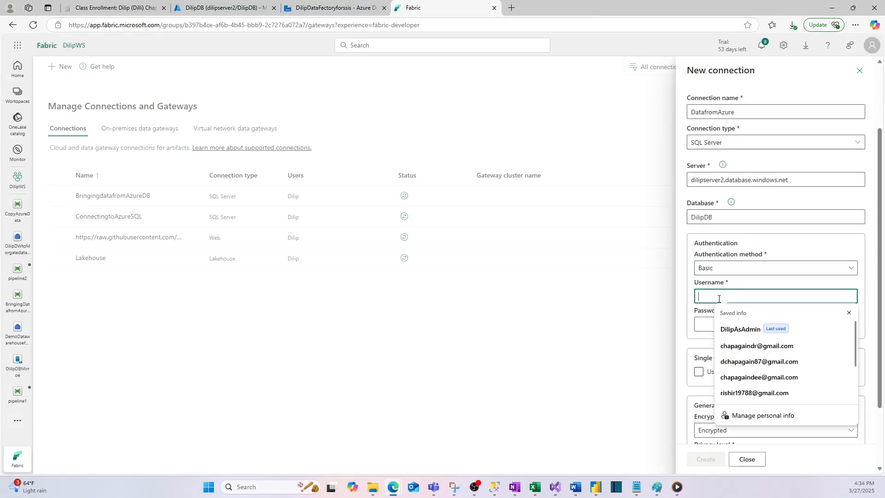
click(733, 330)
click(718, 326)
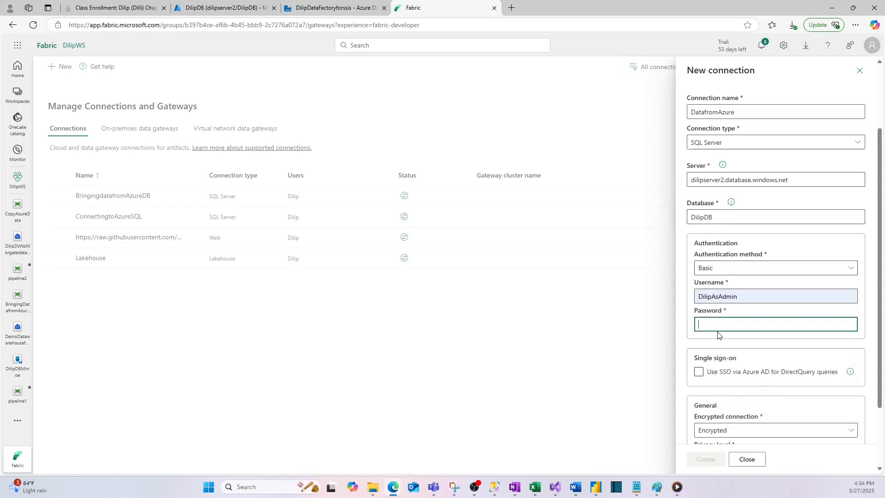
text(••)
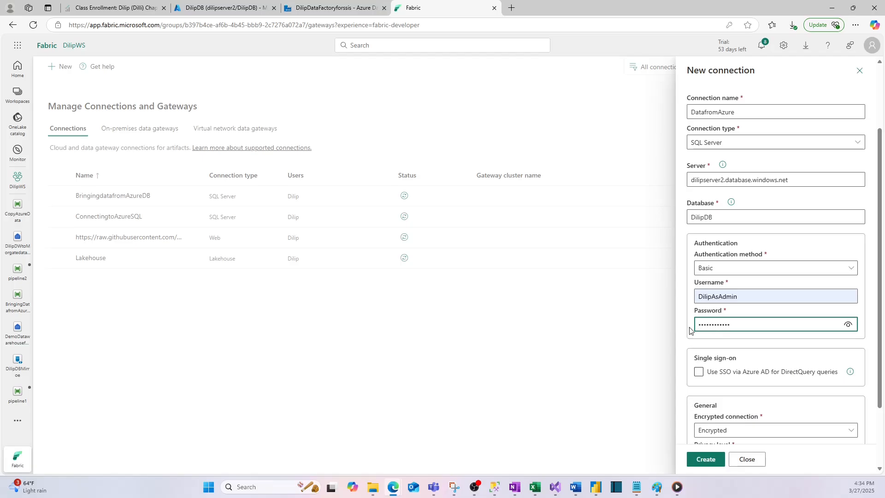
- Keep the connection Encrypted, set its privacy level to None, and create the connection
scroll(690, 330, down, 2)
click(705, 349)
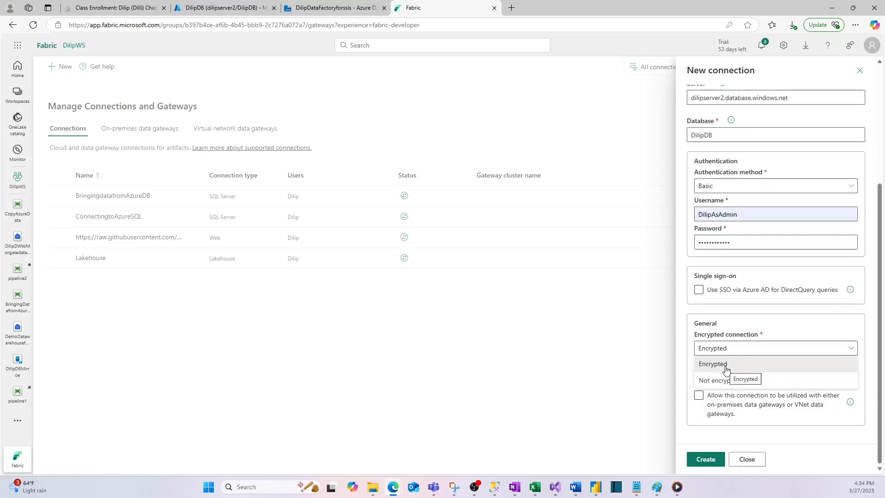
click(726, 369)
click(722, 377)
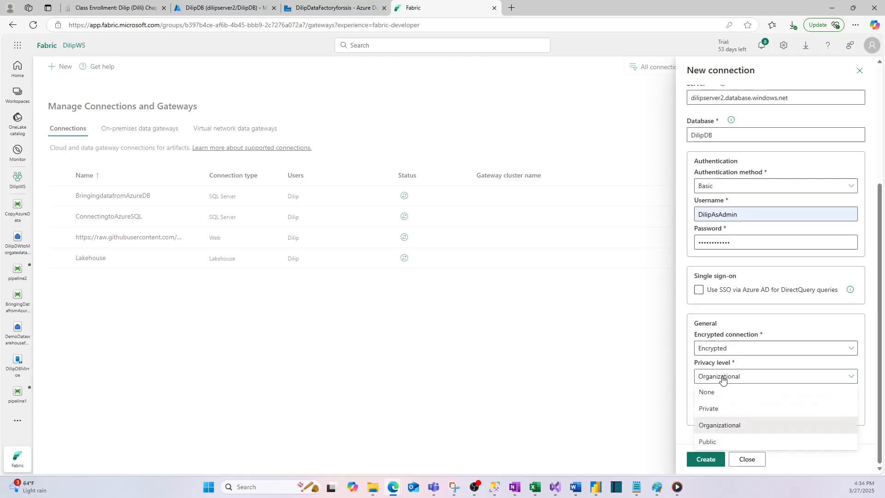
click(707, 392)
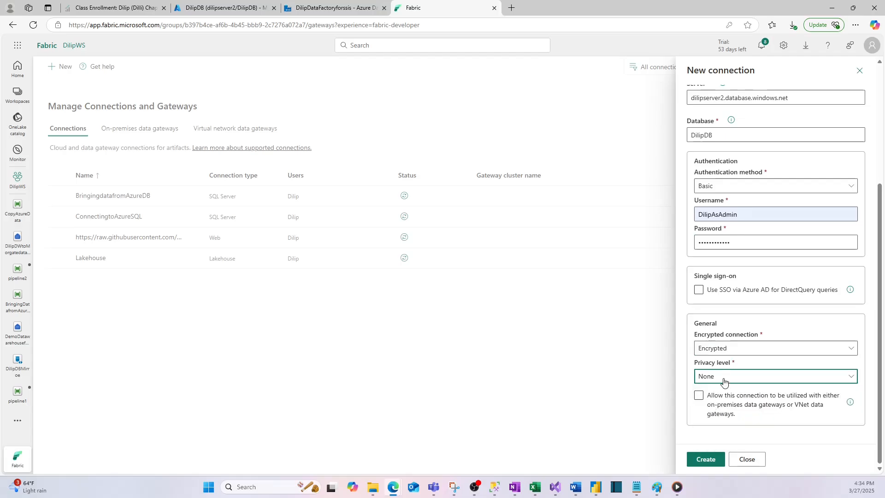
click(707, 460)
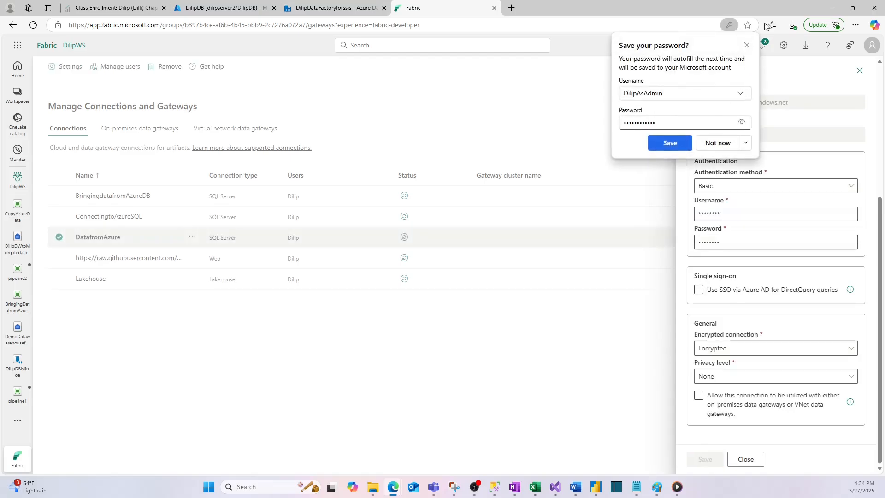
- Dismiss the browser's password-saving offer, close the connection settings, and check the status of DatafromAzure
click(745, 46)
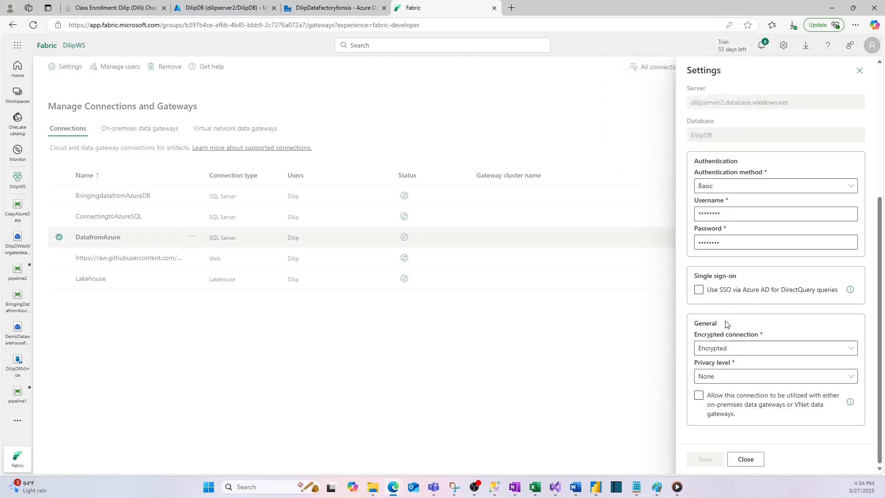
click(745, 459)
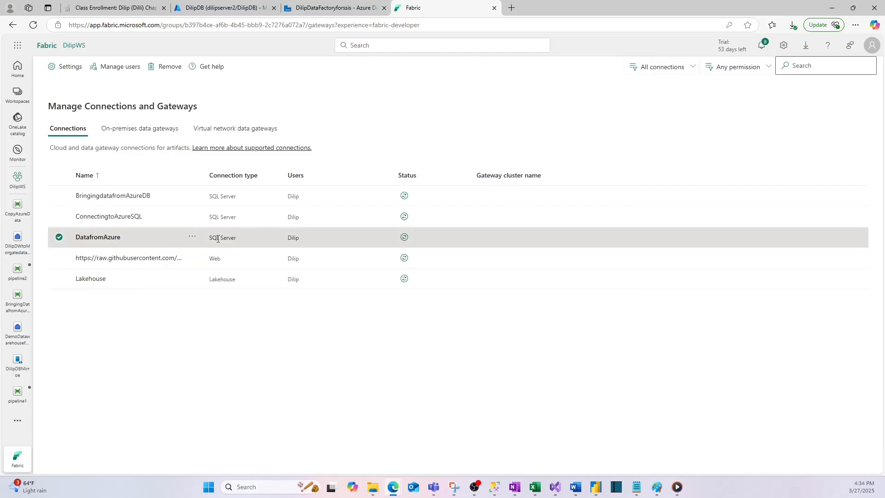
click(404, 238)
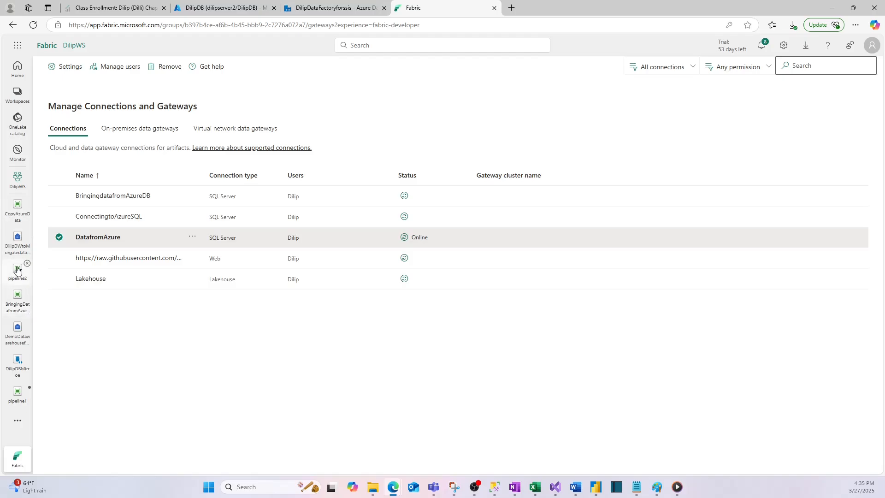
- Open the CopyAzureData pipeline and add a Copy data activity to its blank canvas
click(14, 211)
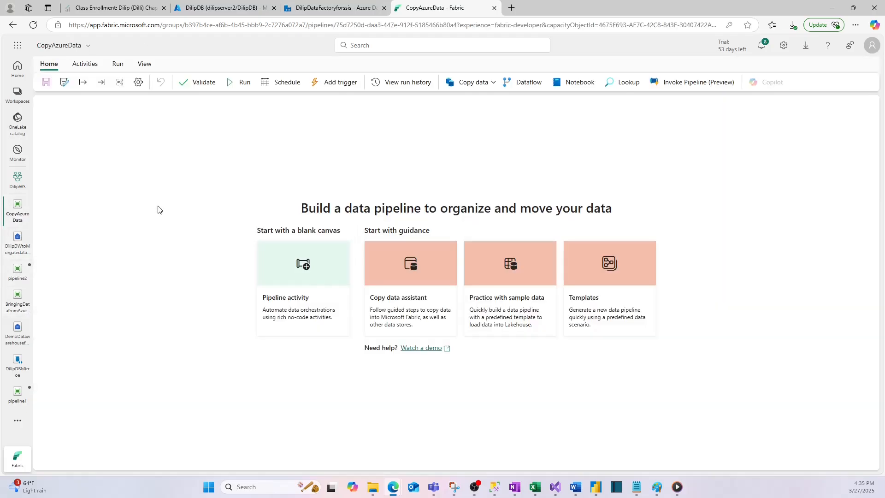
click(303, 266)
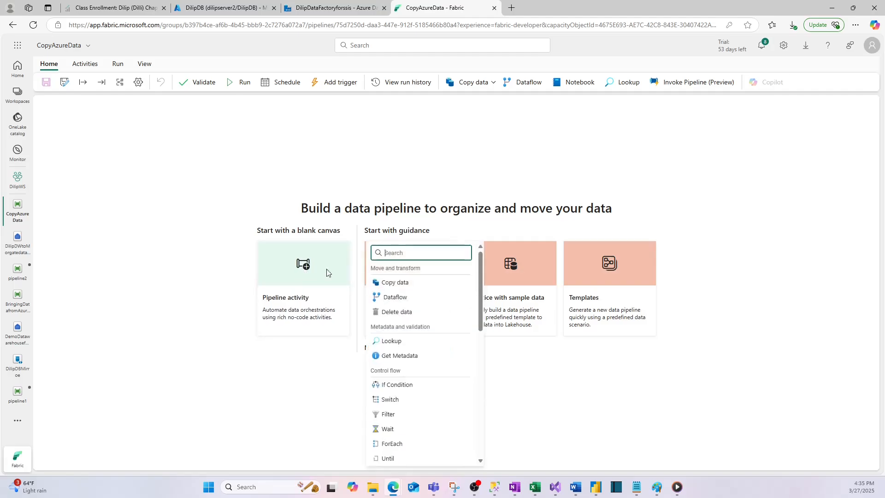
scroll(395, 387, down, 8)
scroll(395, 387, up, 6)
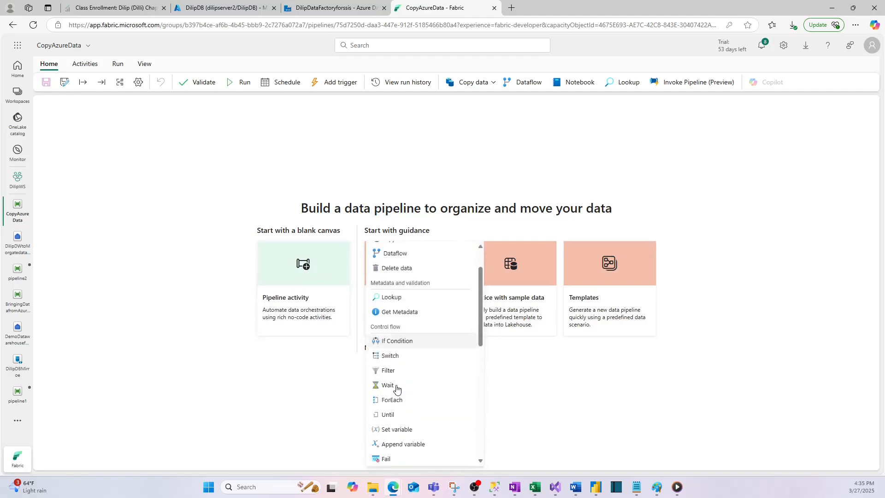
scroll(396, 388, down, 6)
scroll(396, 388, down, 2)
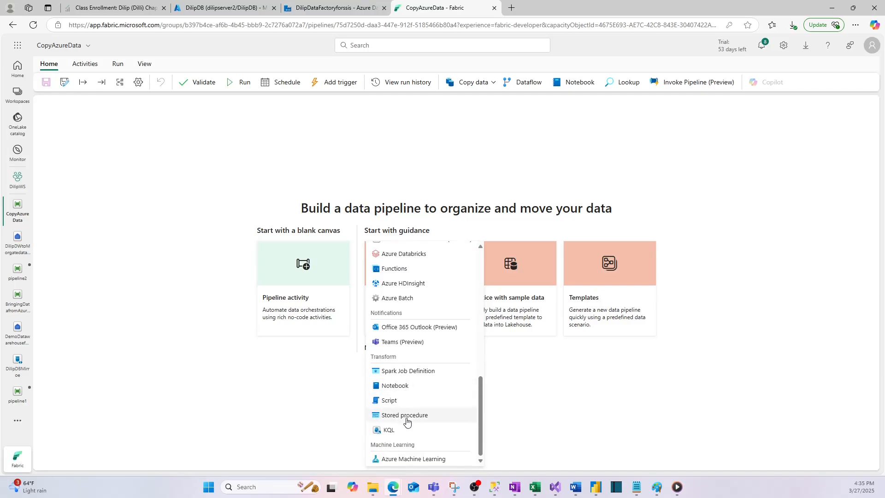
scroll(405, 426, up, 3)
scroll(405, 406, up, 2)
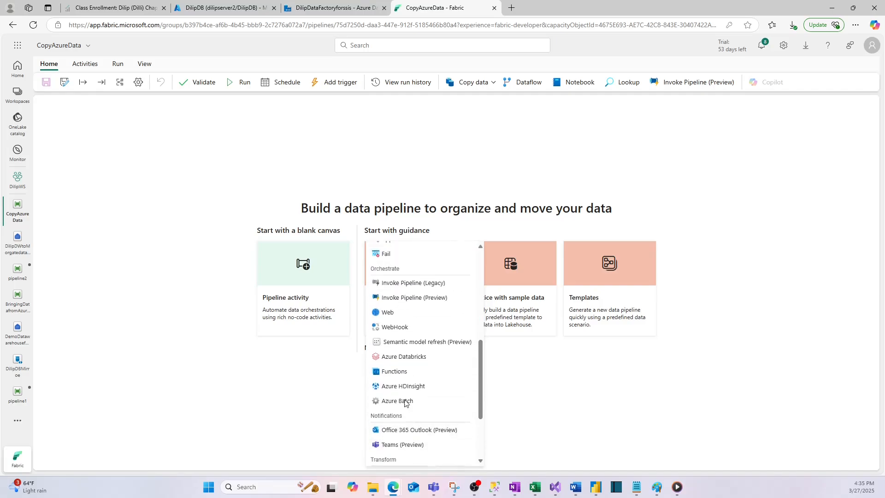
scroll(403, 401, up, 4)
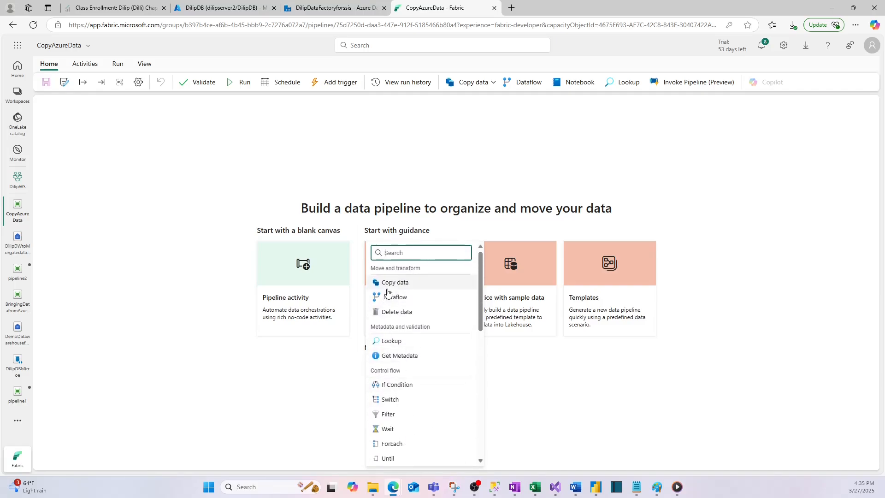
click(395, 285)
drag(102, 198, 255, 158)
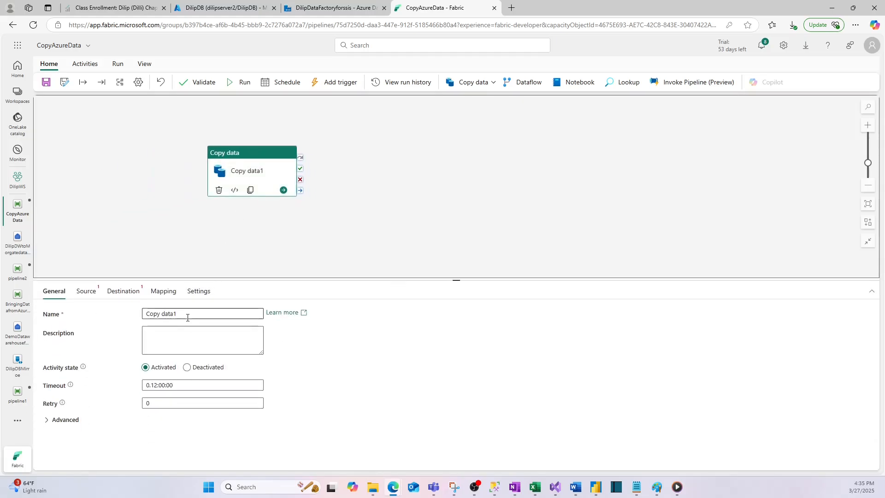
- Rename the Copy data activity as CopydatafromAzureSQLtoFebric
drag(187, 315, 114, 315)
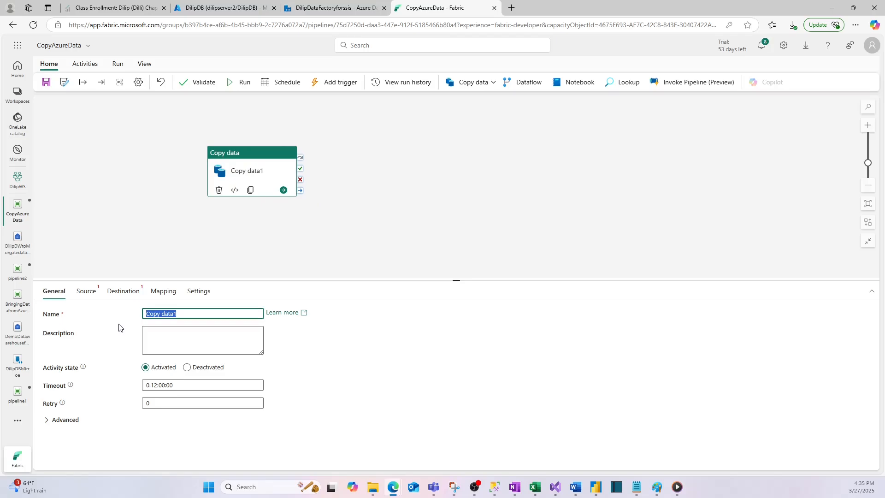
text(C)
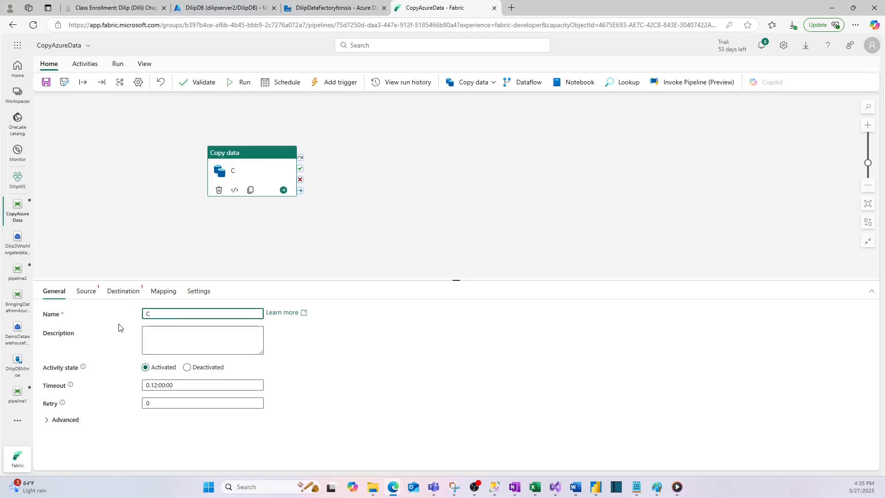
text(opydatafromAzure)
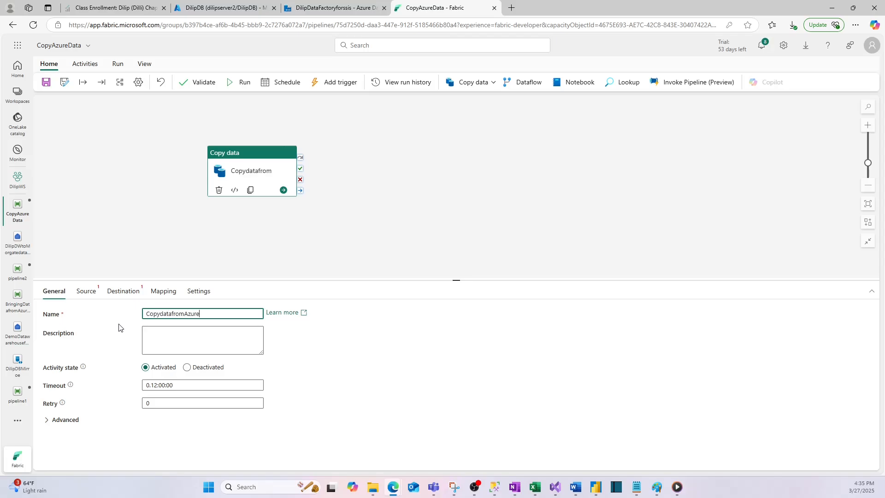
text(SQLtoFebric)
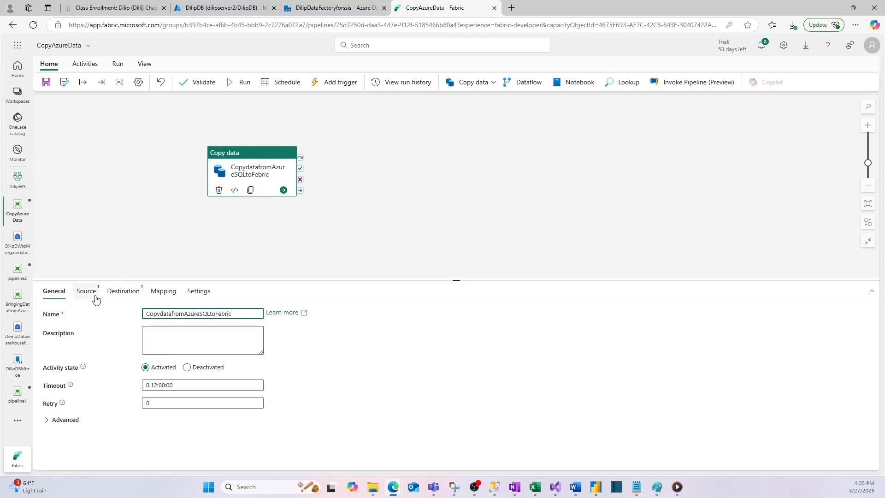
- Refresh the activity's source connections, choose DatafromAzure as the source, and test the connection
click(95, 297)
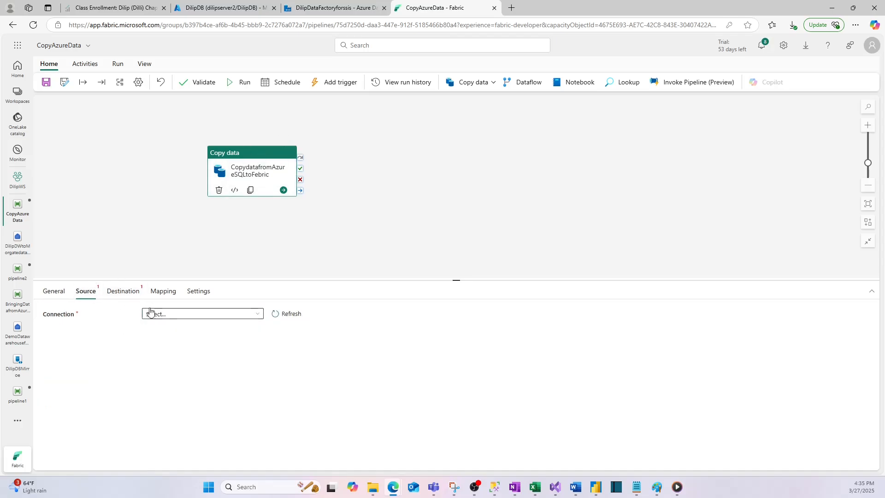
click(188, 314)
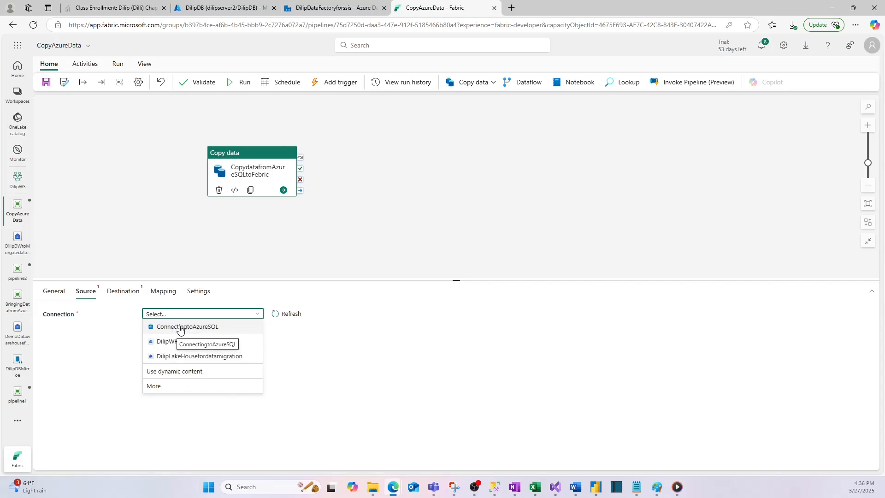
click(284, 314)
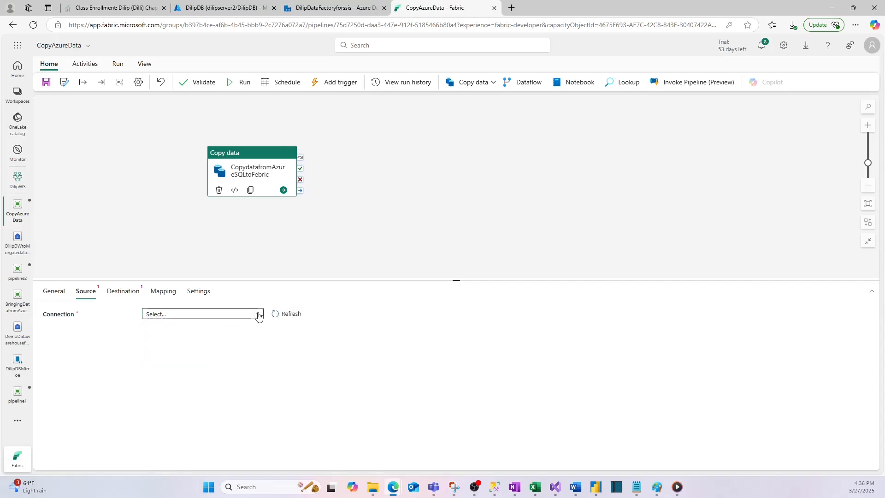
click(258, 315)
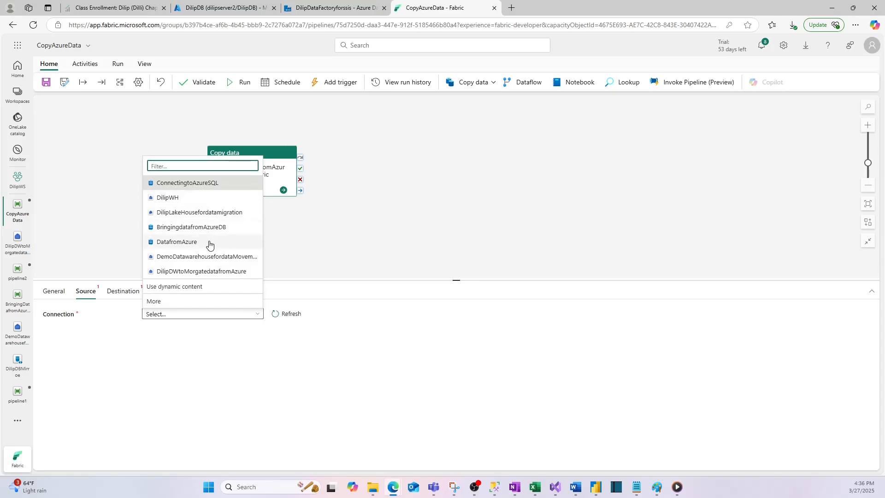
click(184, 243)
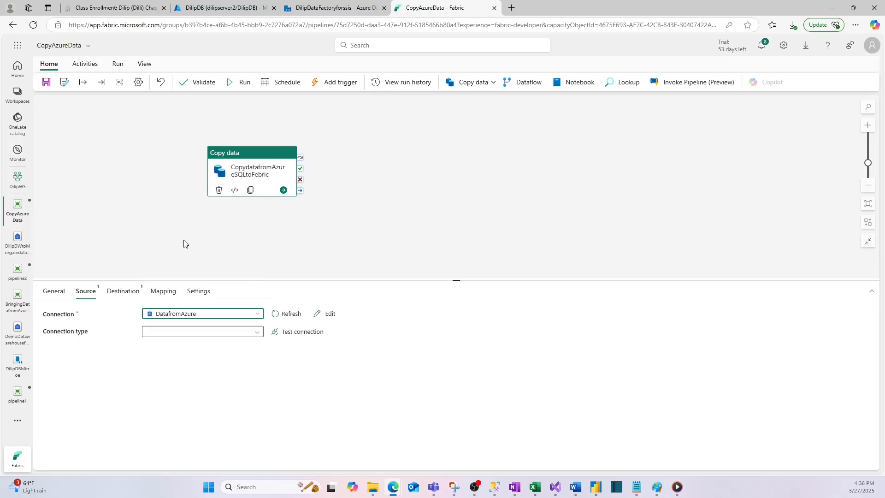
click(288, 337)
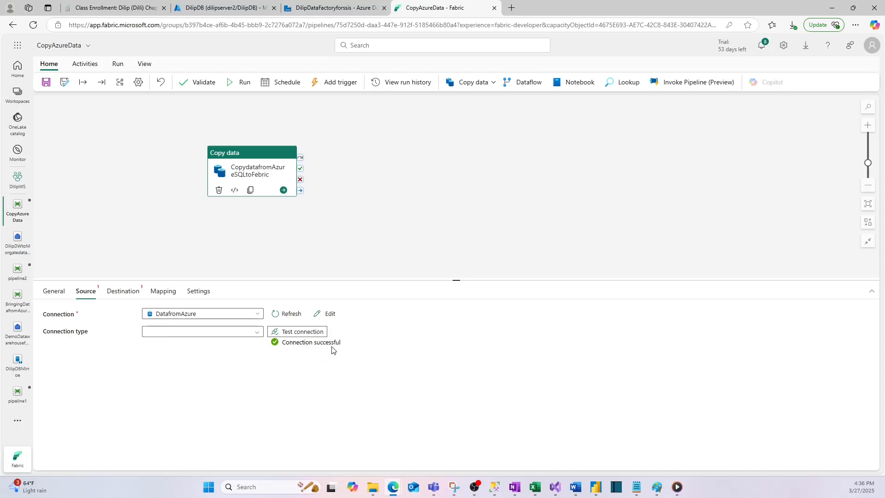
- Set the copy activity's destination connection to the DilipDWtoMorgatedatafromAzure warehouse
click(253, 167)
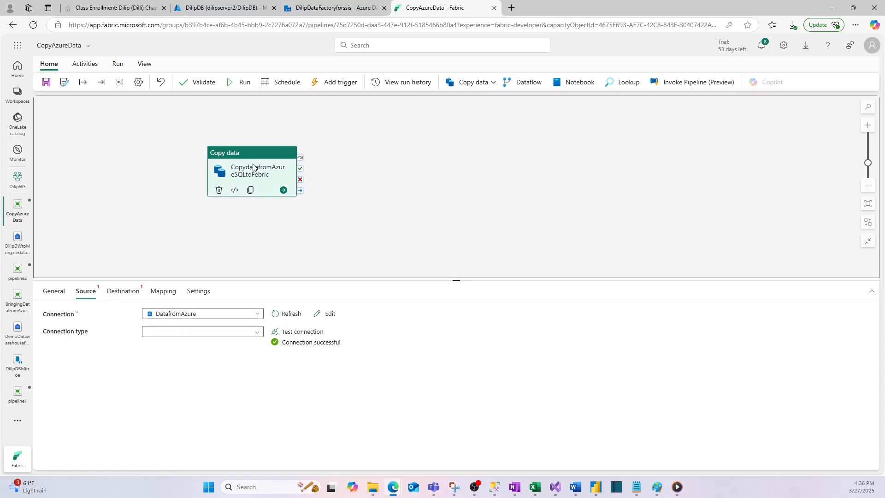
click(358, 180)
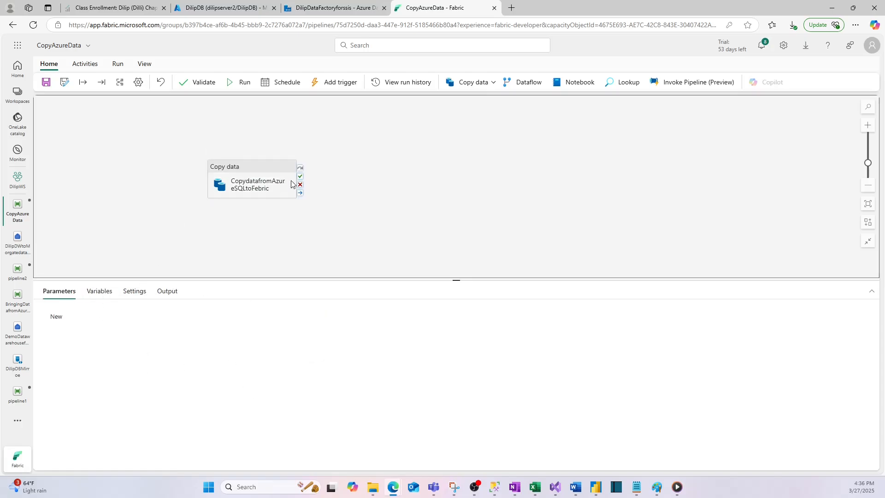
click(292, 184)
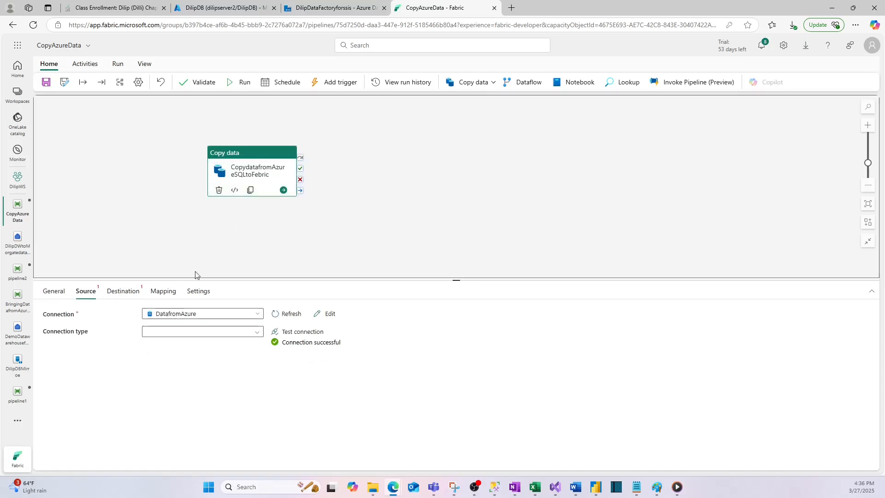
click(122, 295)
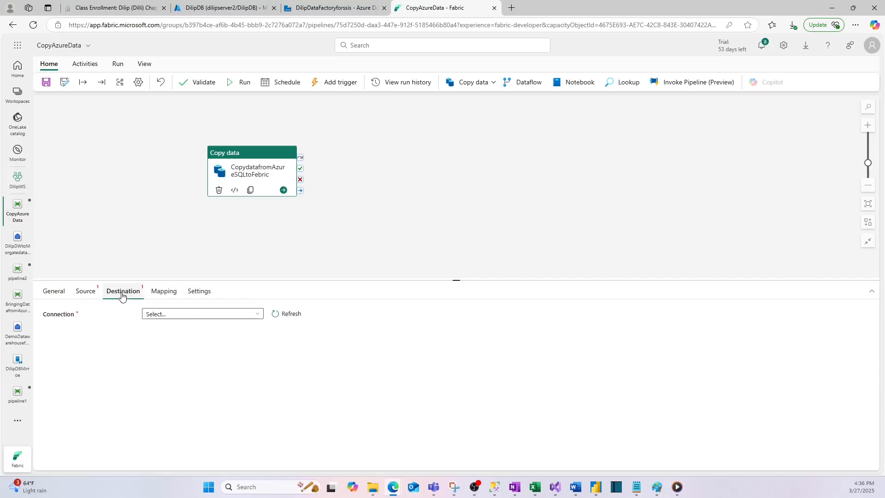
click(203, 314)
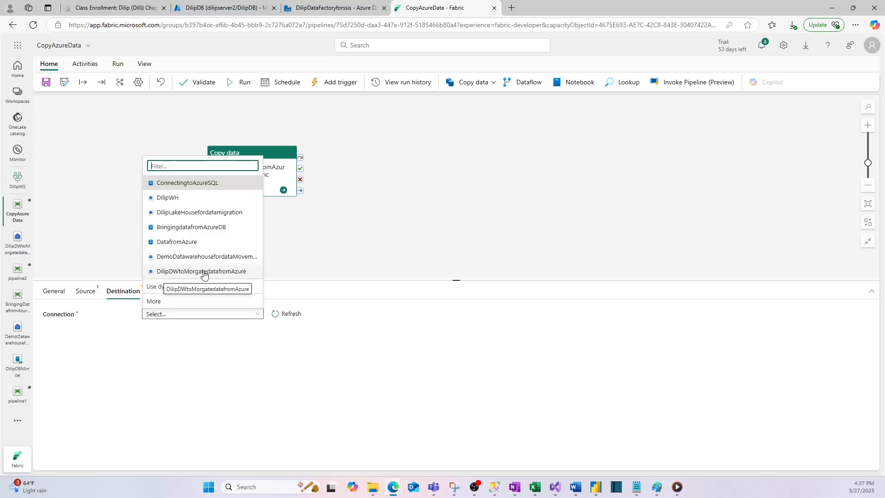
click(182, 272)
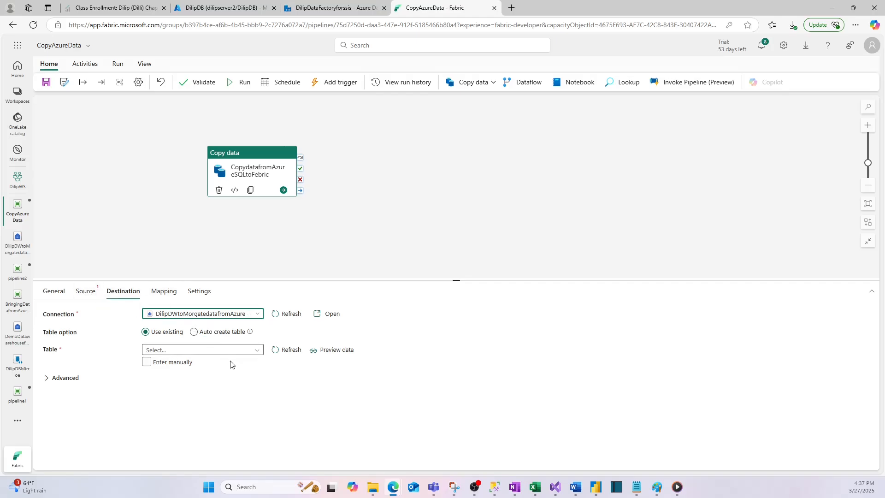
- Review the source connection's edit settings for DatafromAzure and close them without changing anything
click(87, 292)
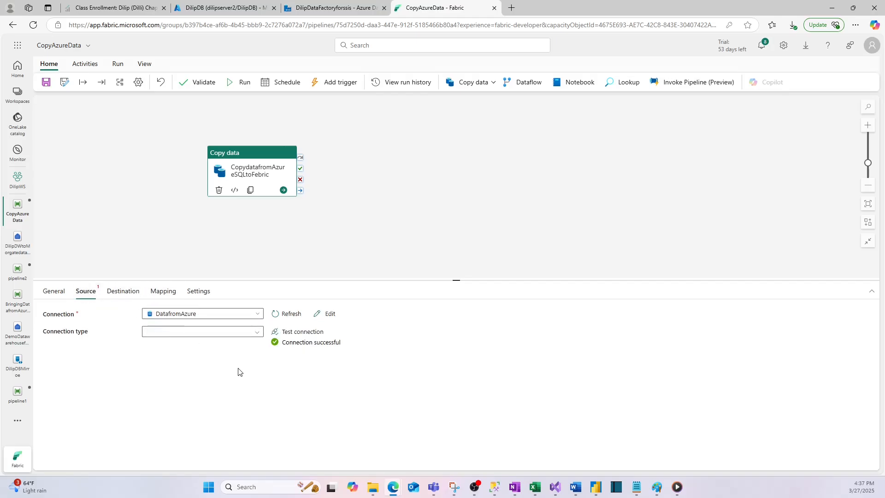
click(261, 170)
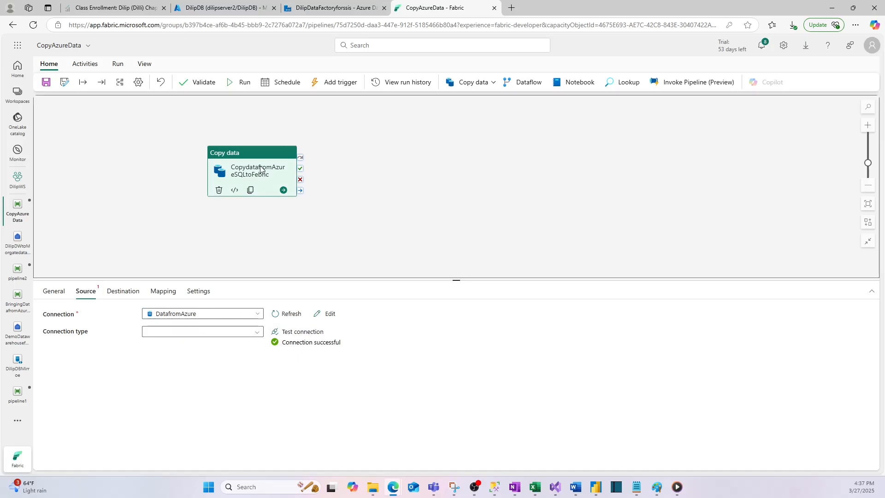
drag(266, 158, 245, 161)
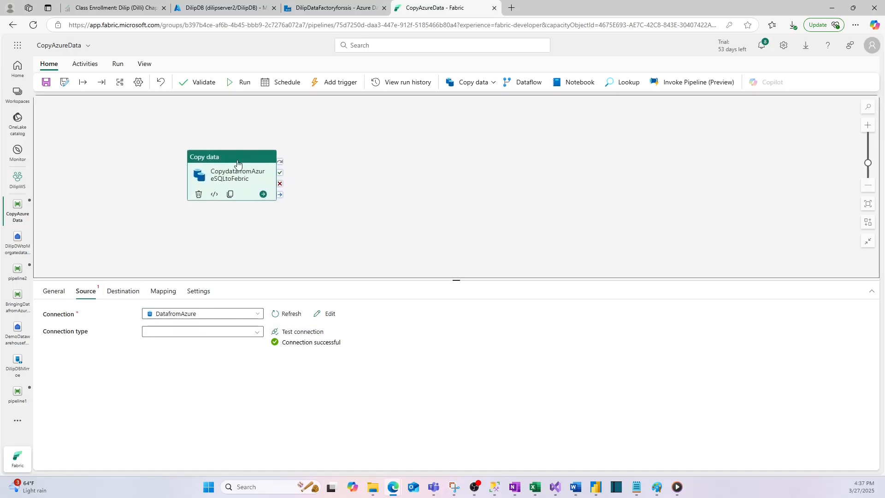
click(329, 315)
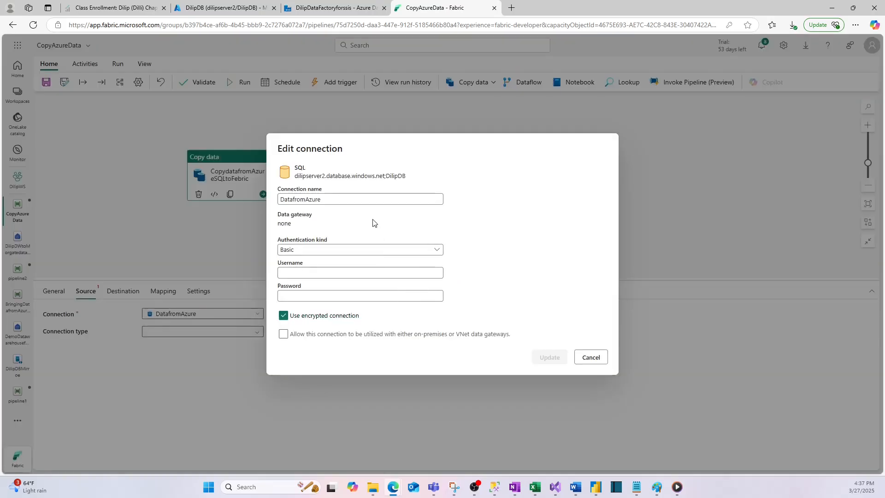
click(590, 357)
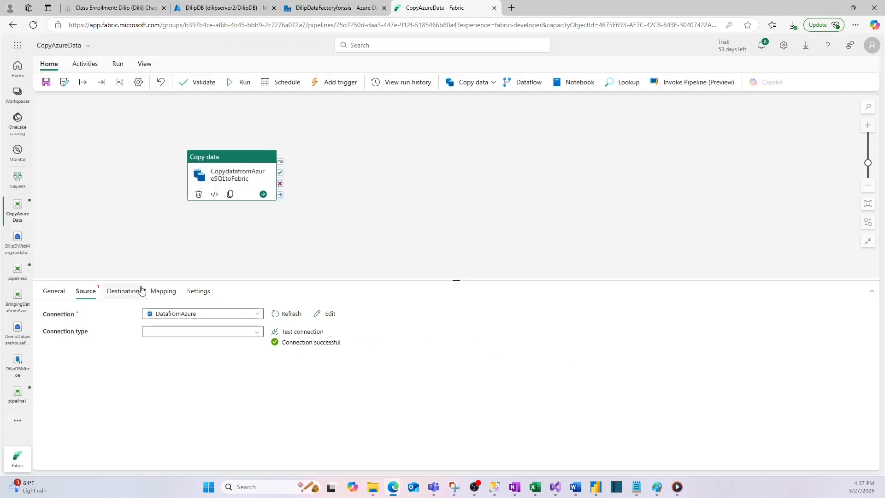
- Set the destination to auto-create the table mydatafromAzureSQL in the dbo schema, and expand the advanced destination settings
click(124, 290)
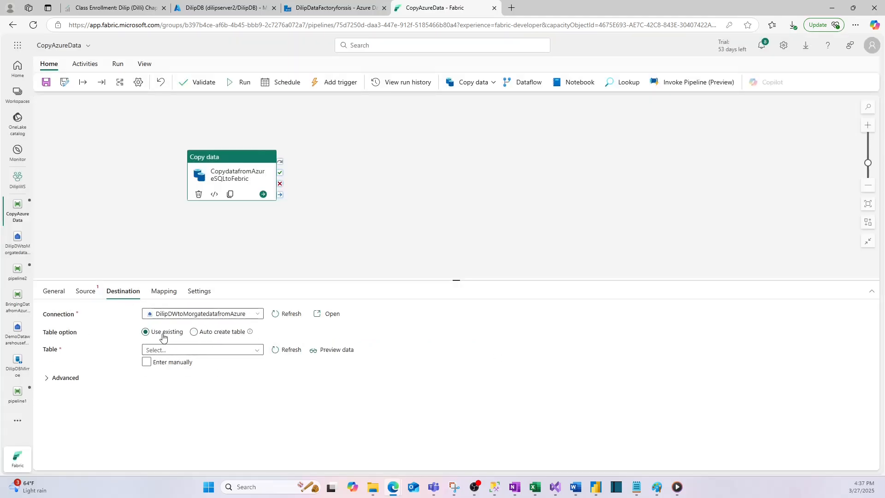
click(194, 331)
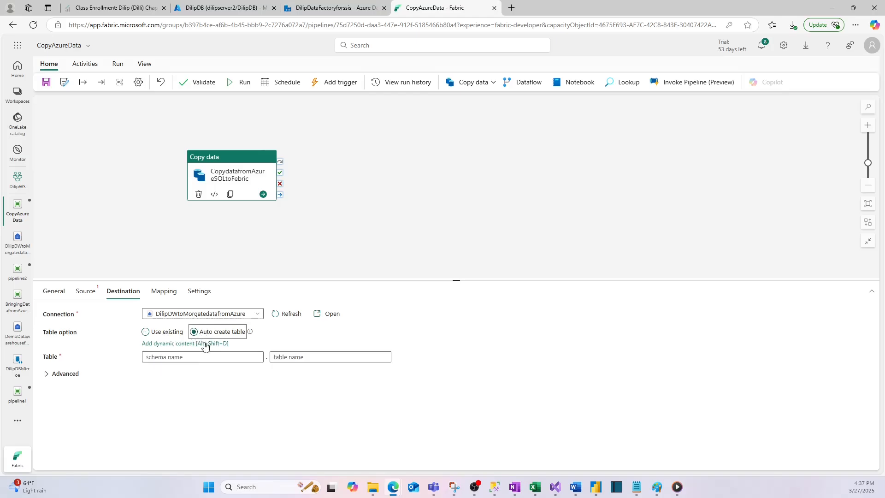
click(177, 358)
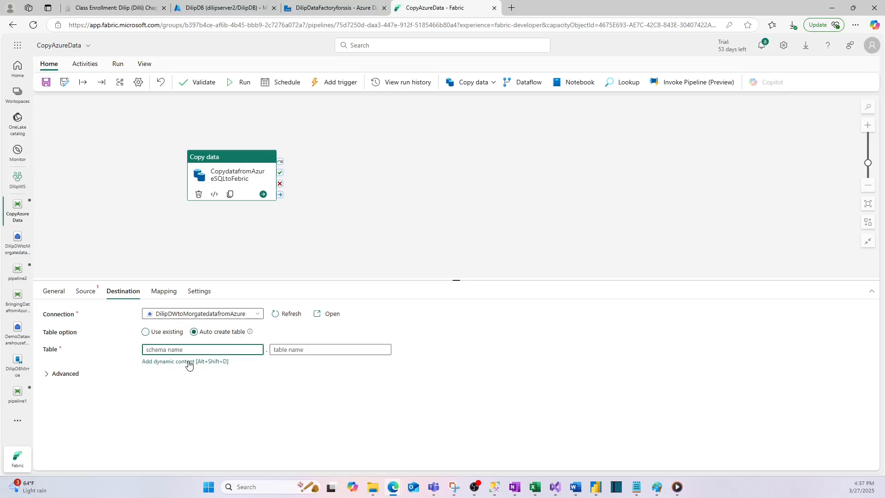
text(dbo)
click(290, 348)
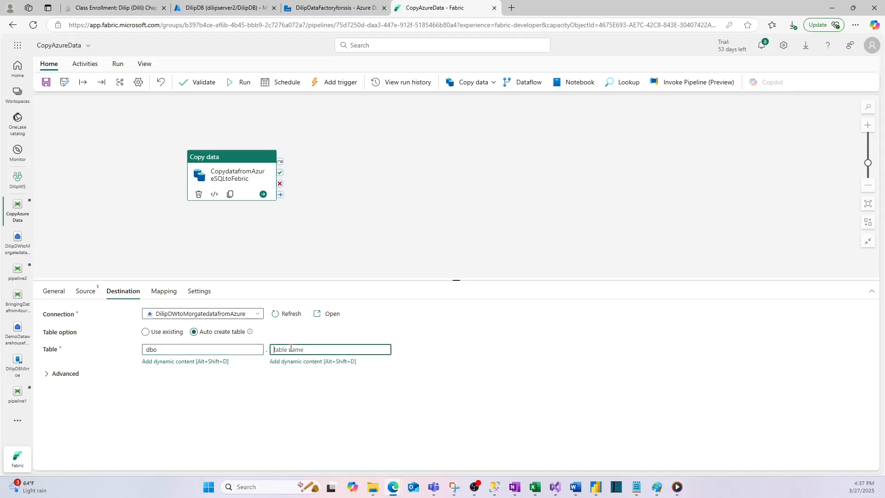
text(mynewdatafromAzureSQL)
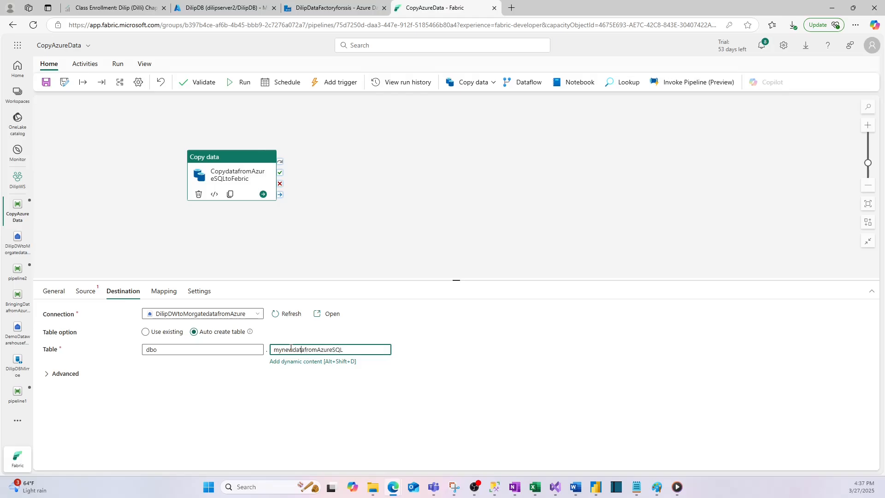
key(BackSpace)
key(BackSpace)
key(BackSpace)
click(178, 382)
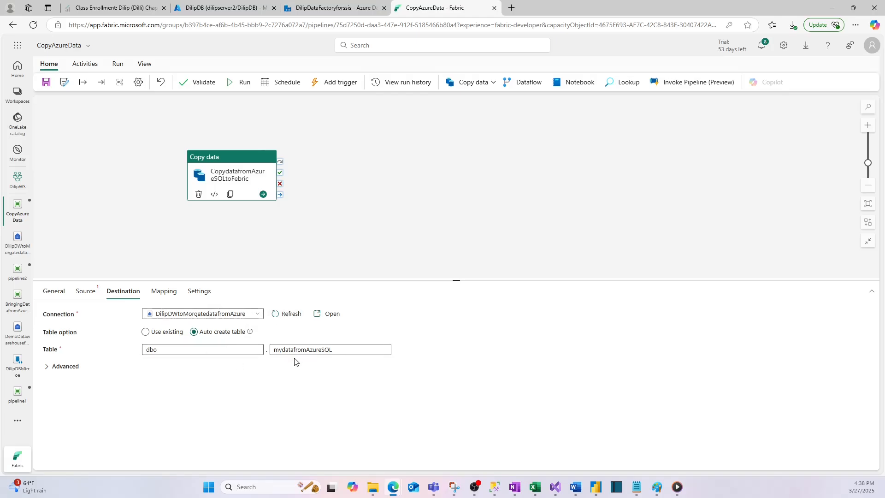
click(51, 367)
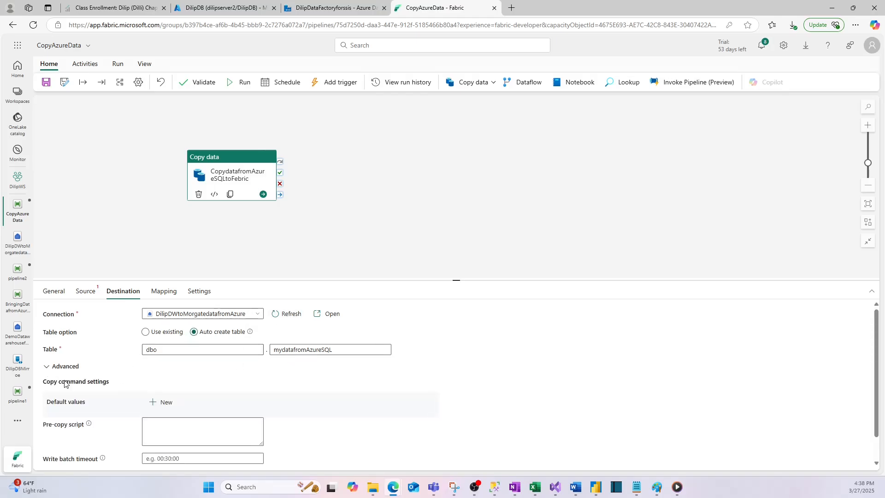
- Review the advanced destination settings and try to import the schemas for the copy activity's column mapping
scroll(184, 356, down, 1)
scroll(179, 350, up, 1)
scroll(120, 415, down, 1)
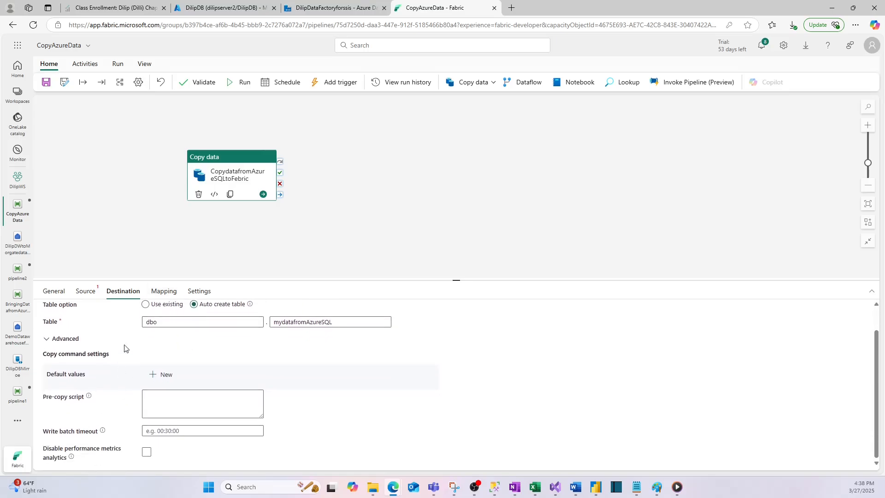
click(164, 292)
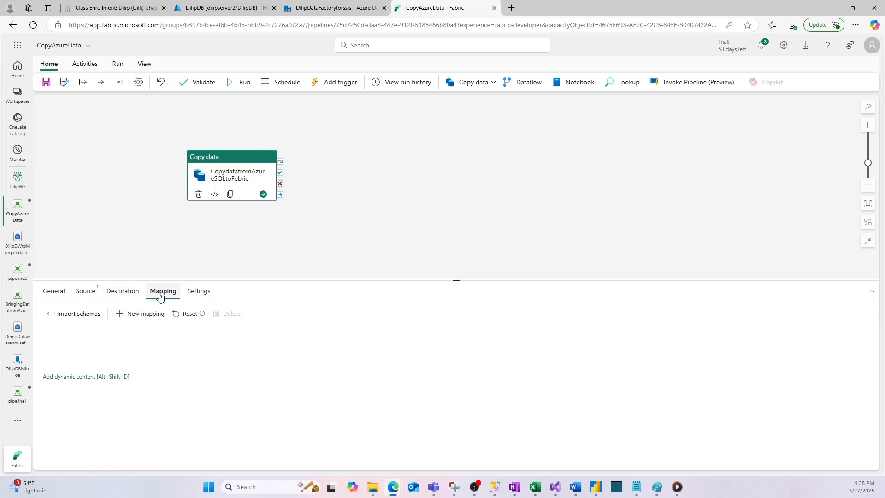
click(68, 316)
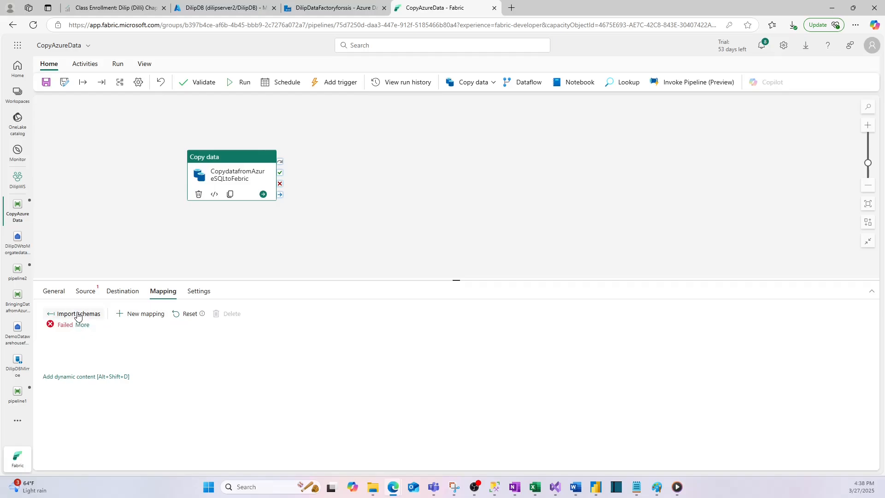
- Set the source connection type to Azure SQL Database for the DatafromAzure connection
click(85, 292)
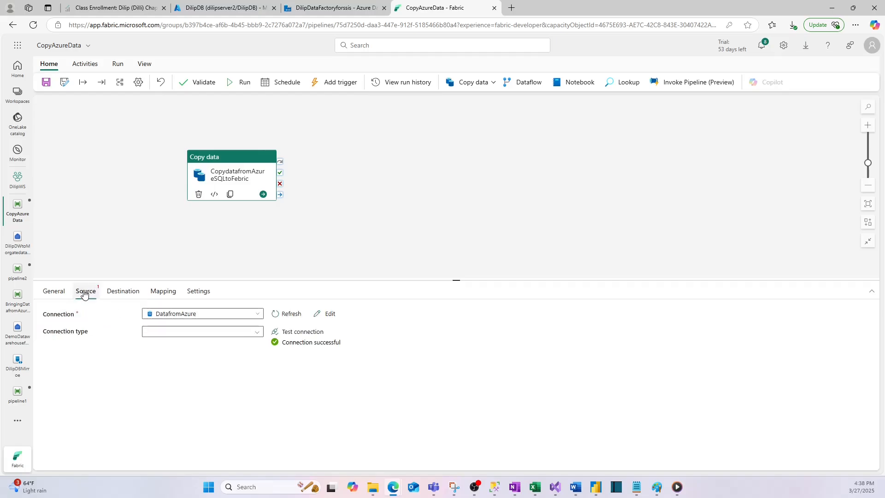
click(233, 332)
click(400, 381)
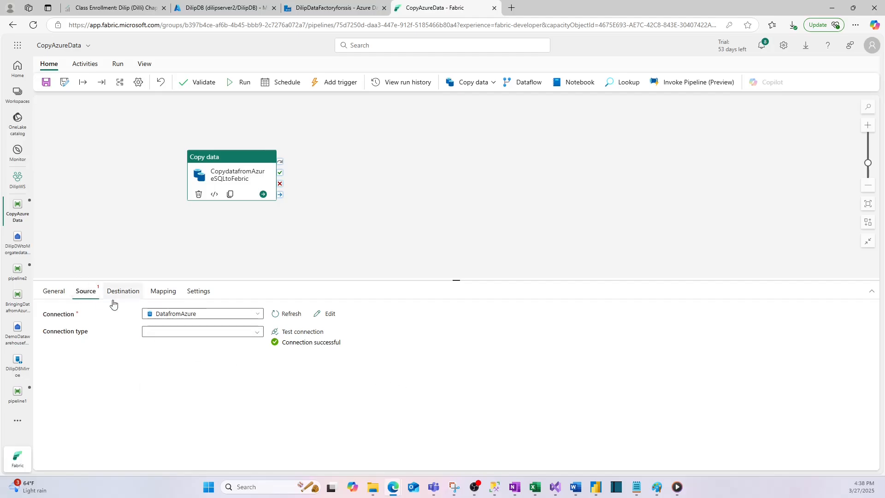
click(192, 333)
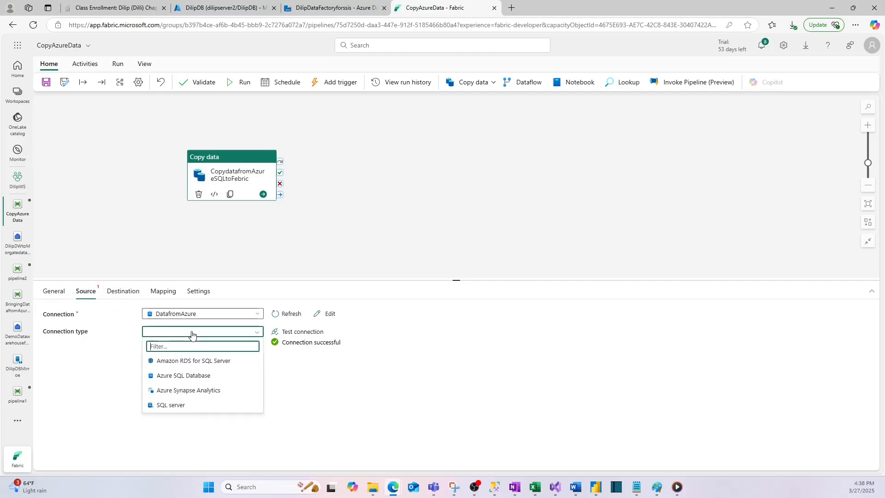
click(184, 377)
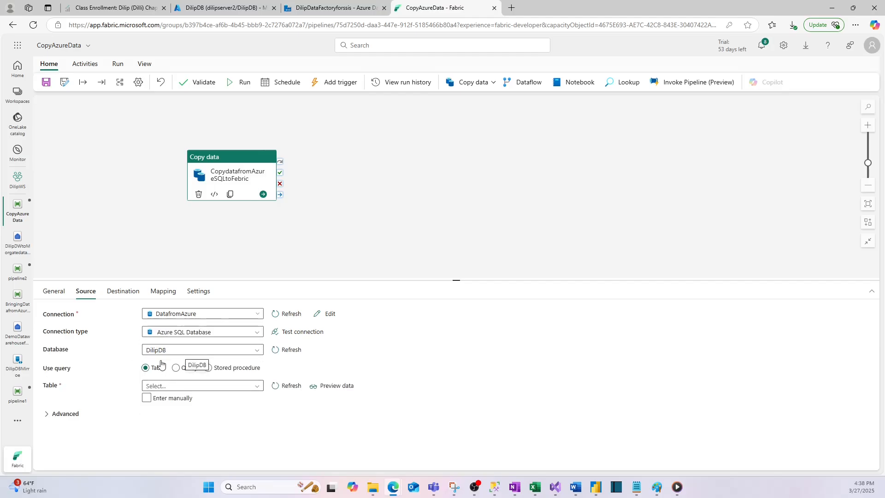
- Select SalesLT.Product as the source table, preview its data, and close the preview
click(187, 387)
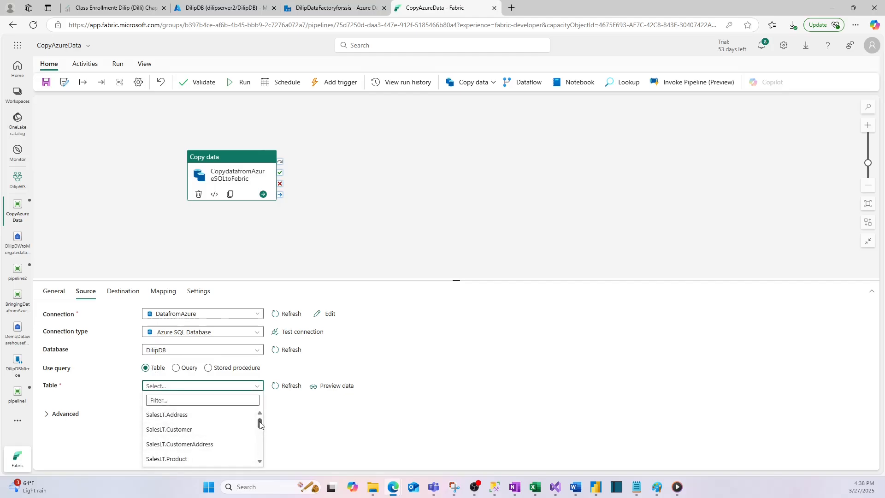
drag(259, 422, 260, 428)
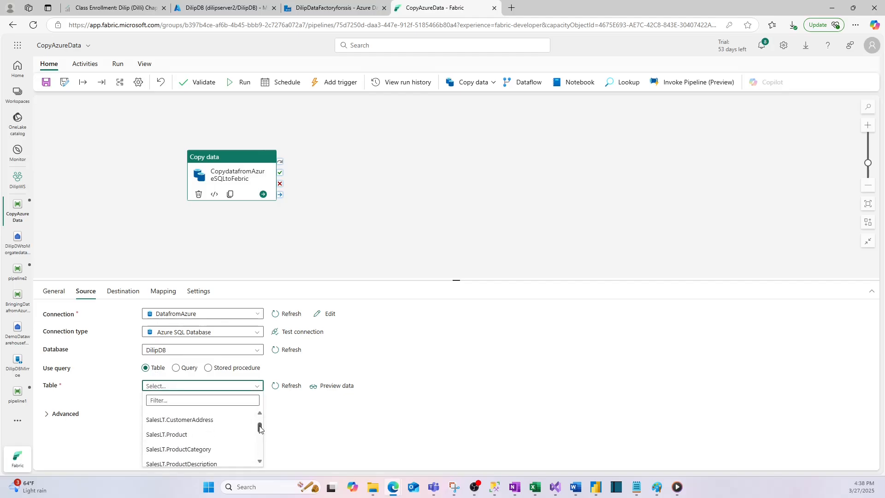
click(172, 436)
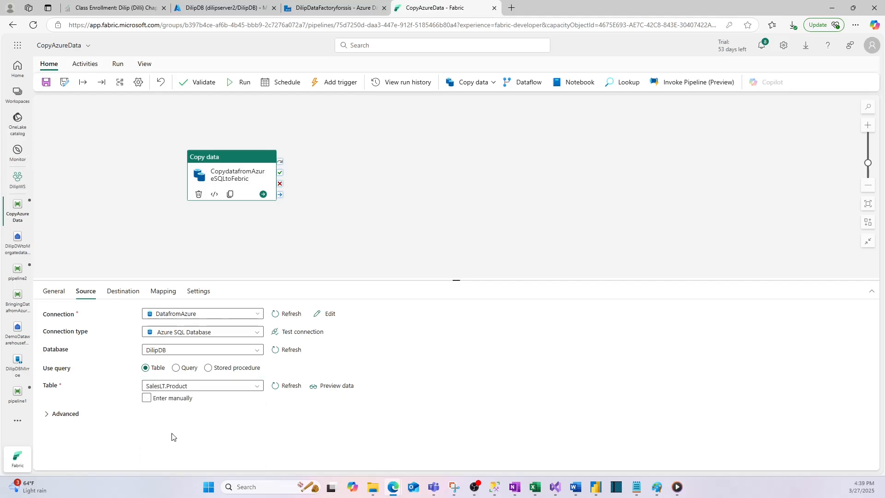
click(343, 386)
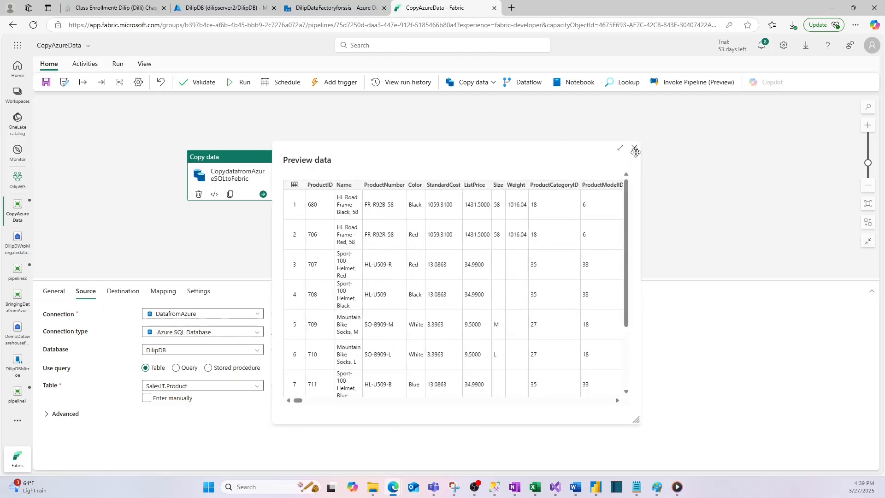
click(634, 148)
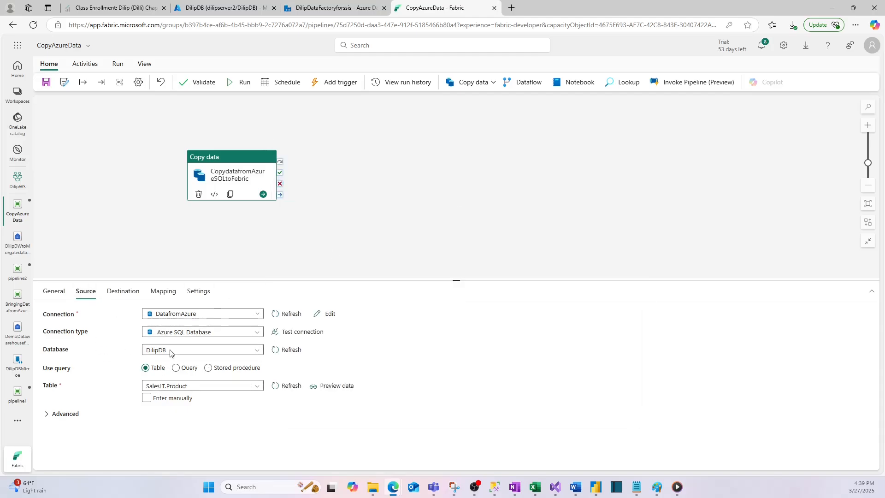
- Check the destination table name, import the schemas into the copy activity's mapping, and review the mapped product columns
click(122, 291)
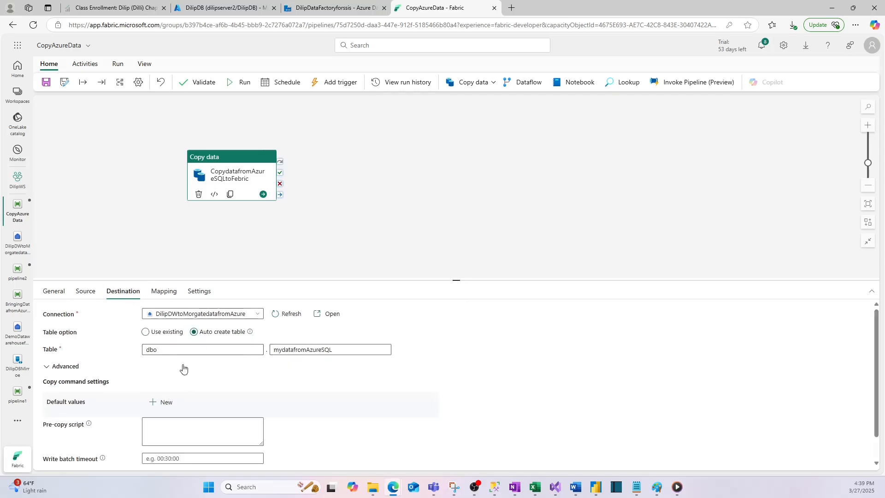
double_click(296, 351)
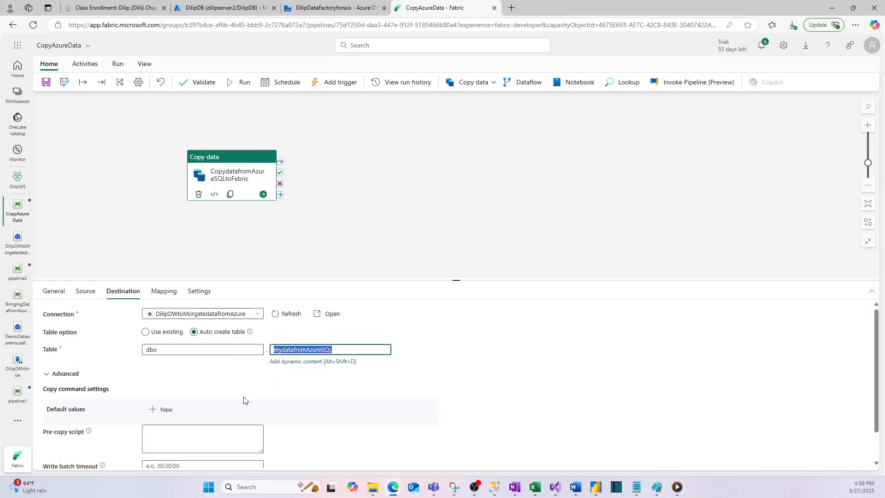
click(165, 291)
click(65, 334)
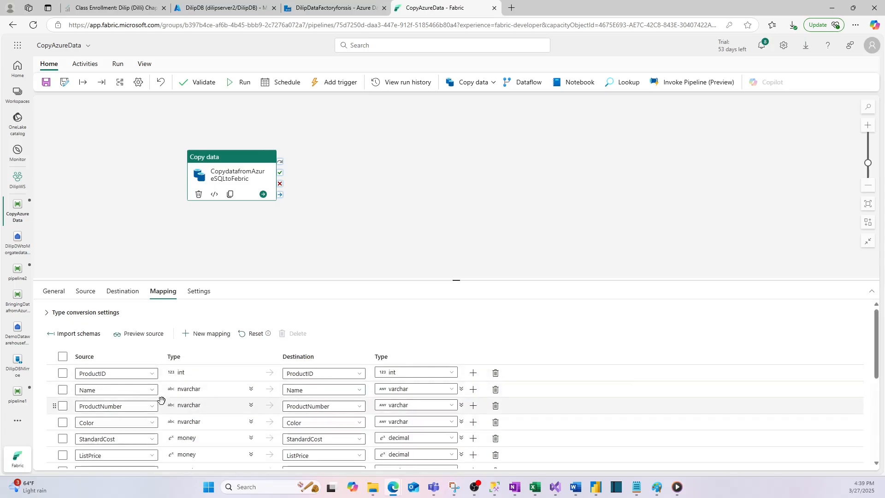
scroll(161, 399, down, 5)
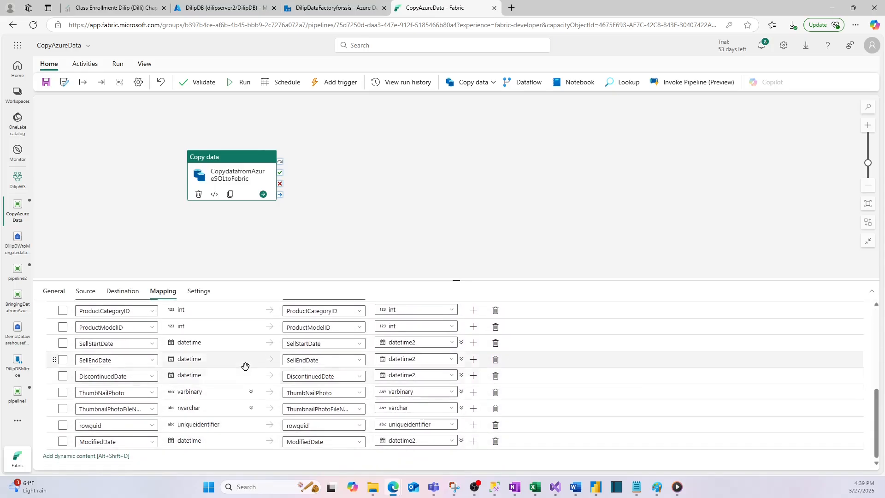
scroll(244, 365, up, 5)
scroll(237, 399, down, 3)
scroll(231, 368, up, 3)
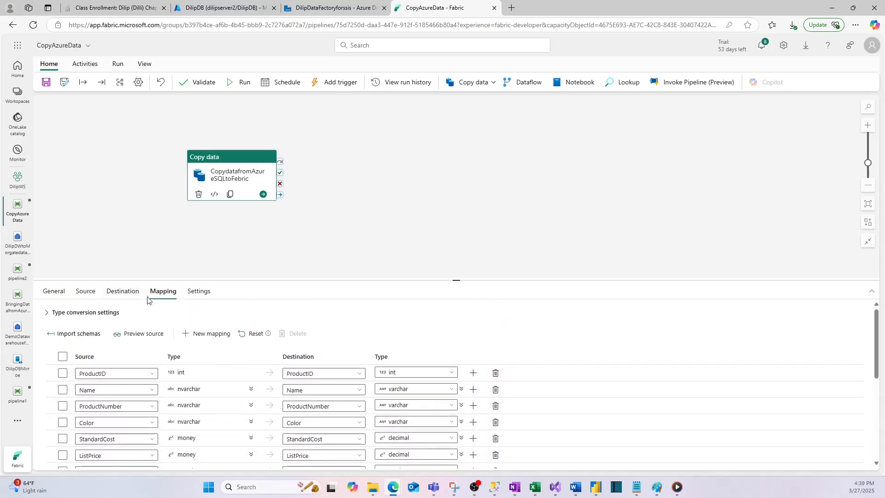
- Recheck the activity's destination and source settings, deselect the activity, and save the CopyAzureData pipeline
click(123, 292)
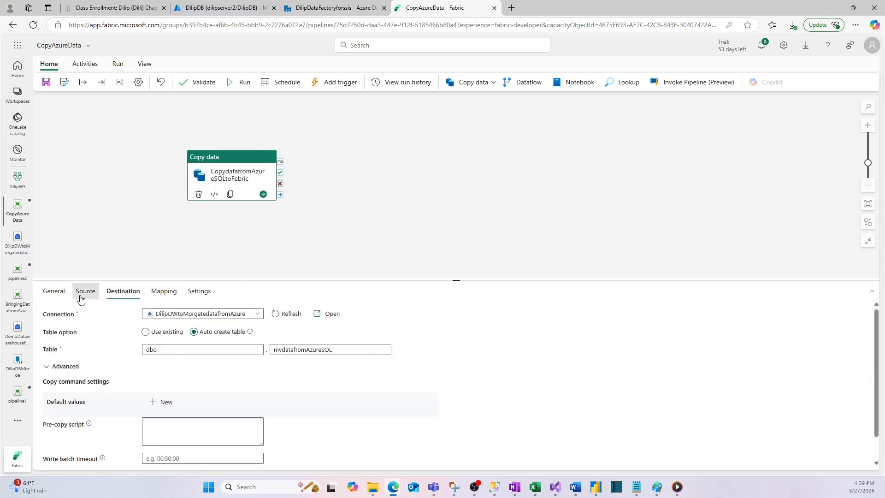
click(86, 292)
click(309, 181)
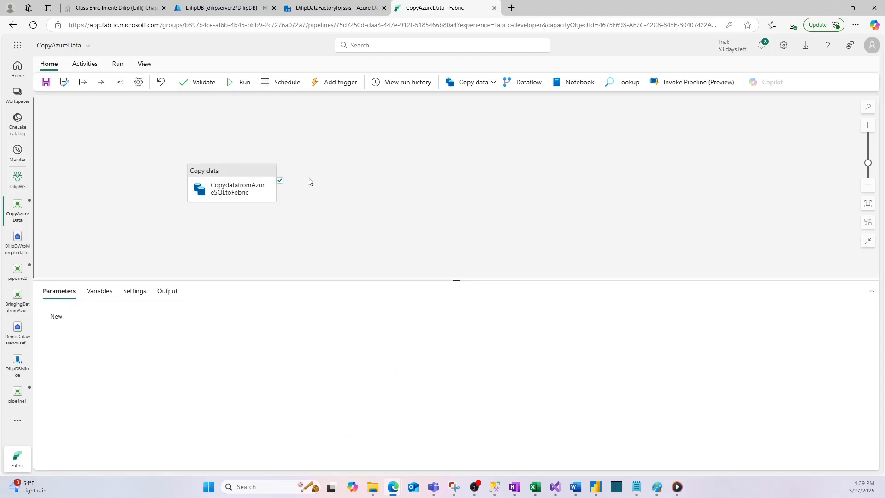
click(46, 82)
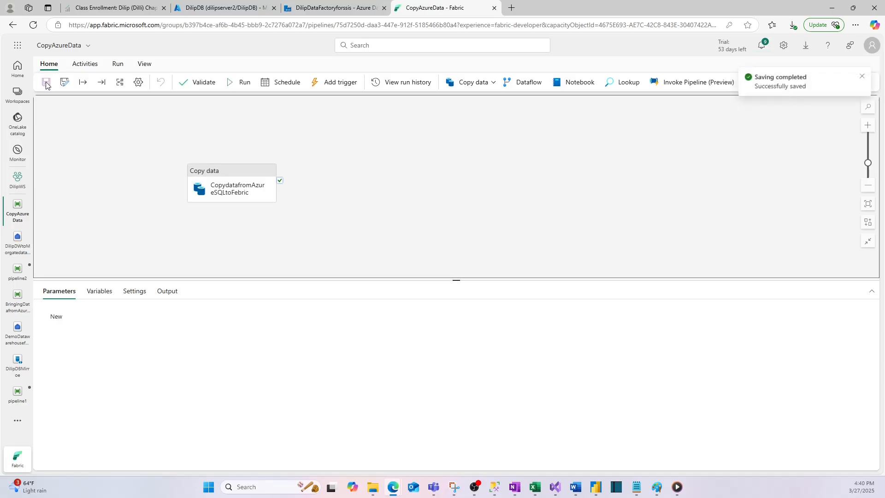
- Validate the CopyAzureData pipeline, close the validation output, and run the pipeline
click(203, 83)
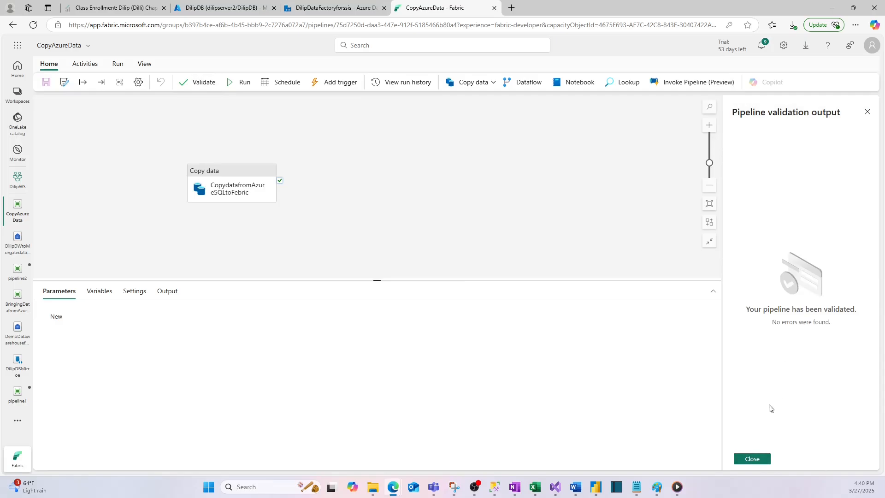
click(752, 459)
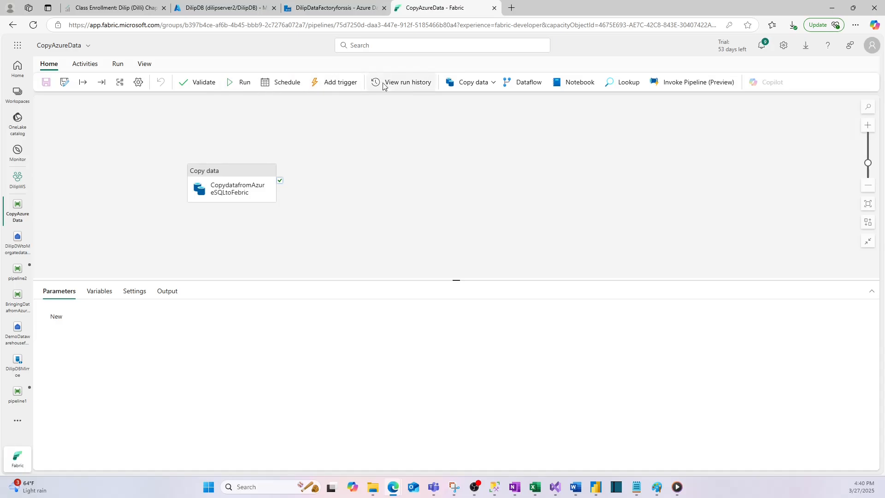
click(241, 83)
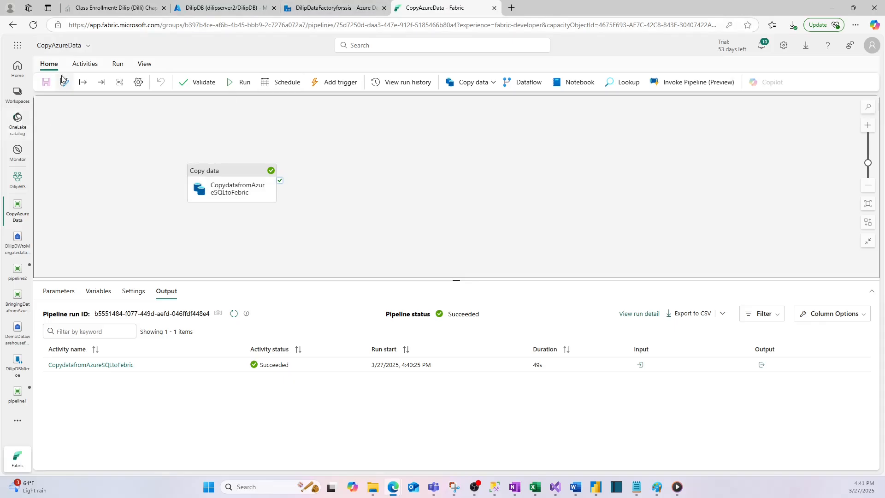
- Open the DilipDWtoMorgatedatafromAzure warehouse, expand the Tables folder of the dbo schema, and widen the Explorer to show full names
click(26, 186)
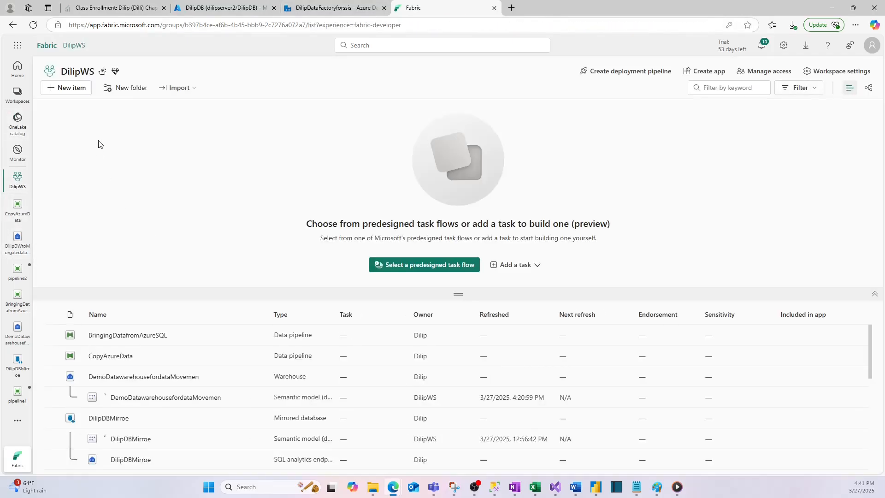
click(17, 248)
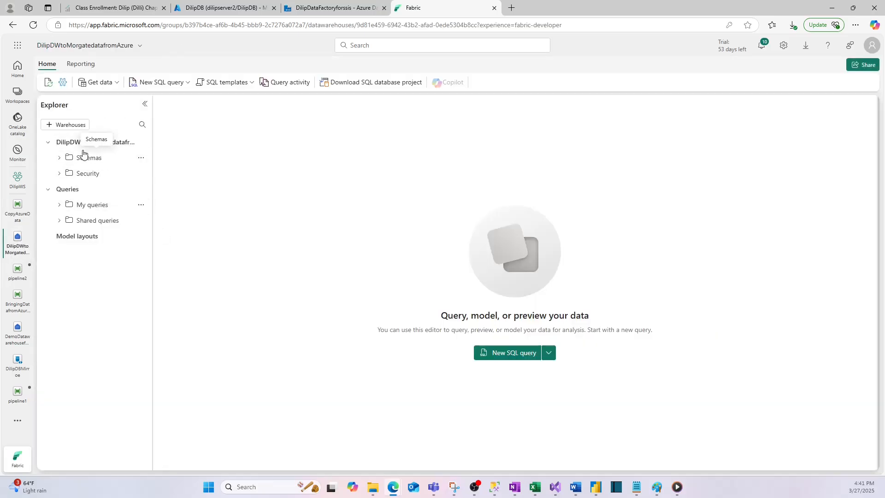
click(59, 158)
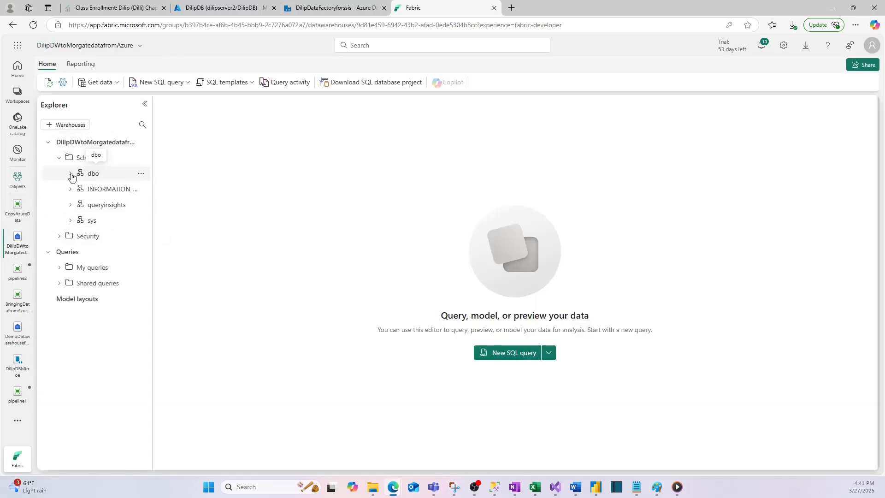
click(70, 174)
click(81, 189)
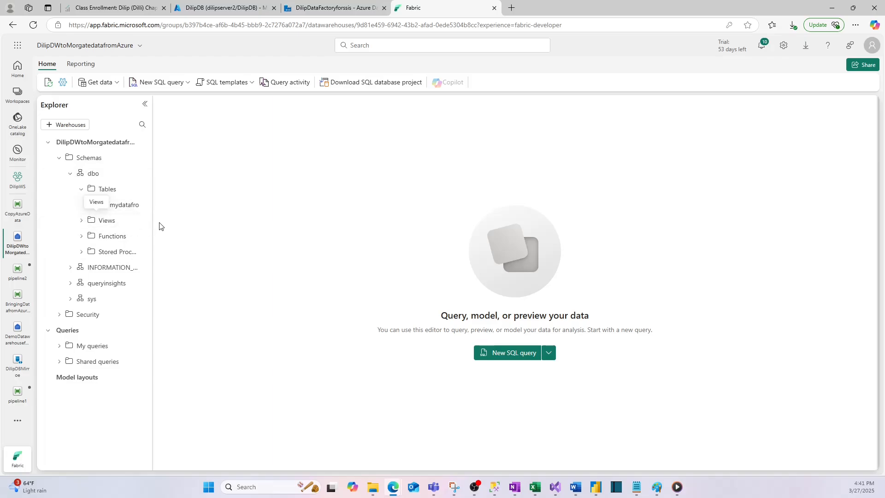
drag(152, 221, 231, 222)
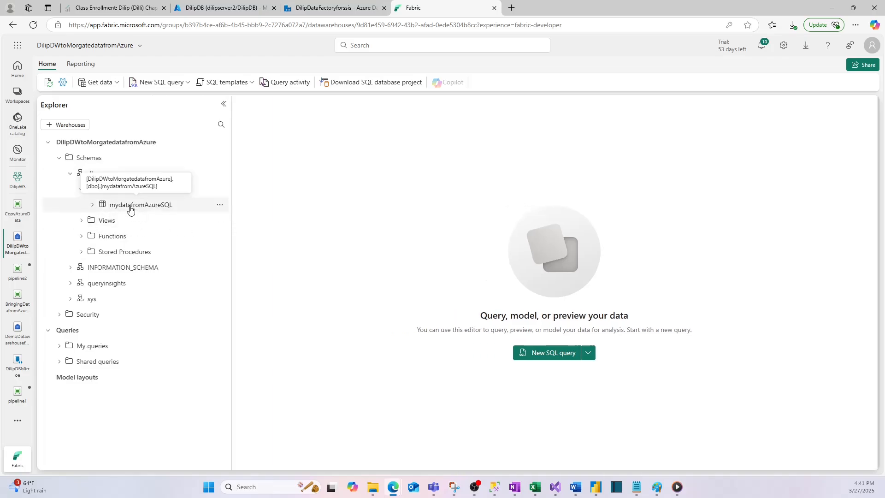
- Open the data preview of the mydatafromAzureSQL table and look through its rows
click(152, 208)
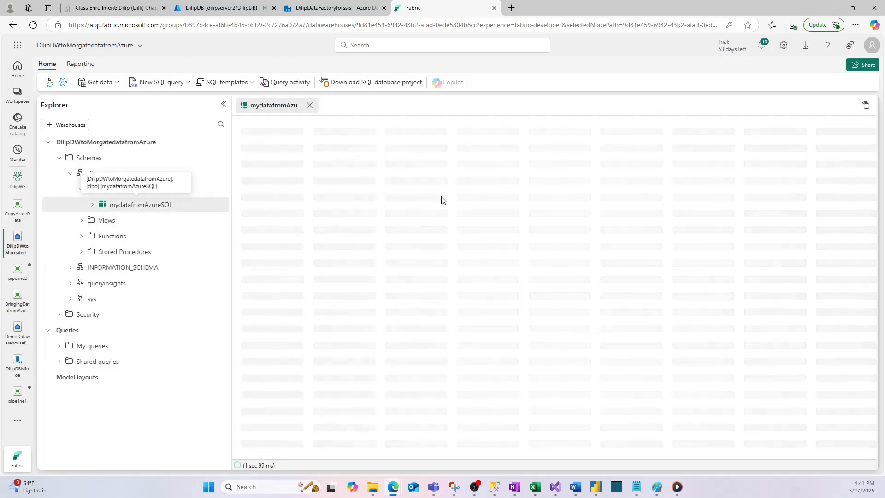
scroll(477, 316, down, 10)
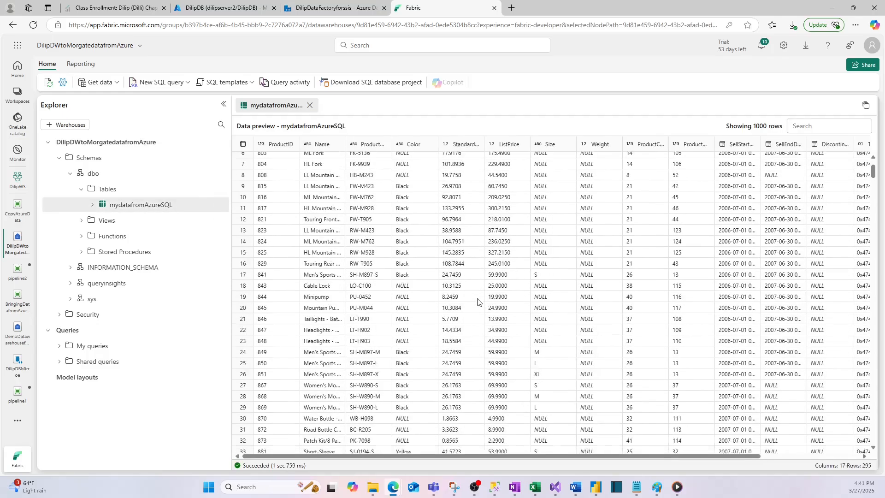
scroll(477, 316, up, 5)
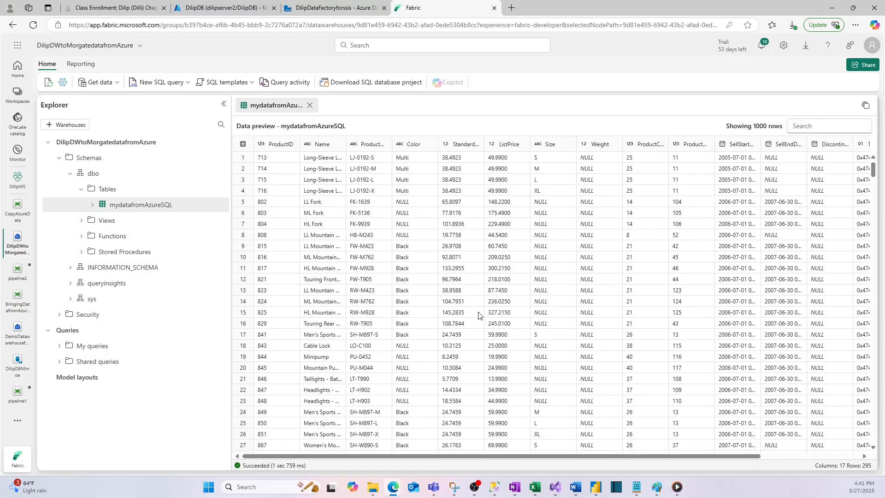
scroll(478, 316, down, 8)
scroll(479, 316, up, 15)
- Switch to Paint to view the "Moving data From Azure SQL to Fabric" diagram and return to Fabric in the browser
mouse_move(656, 492)
click(696, 433)
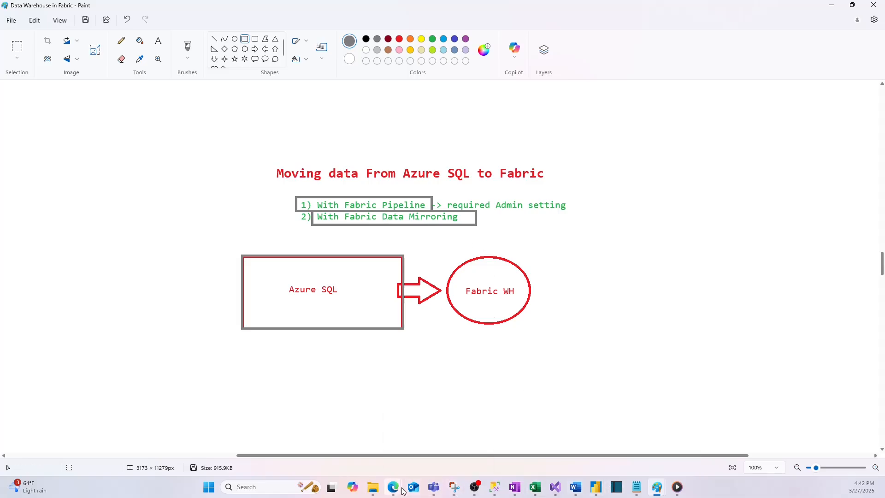
mouse_move(394, 487)
click(431, 436)
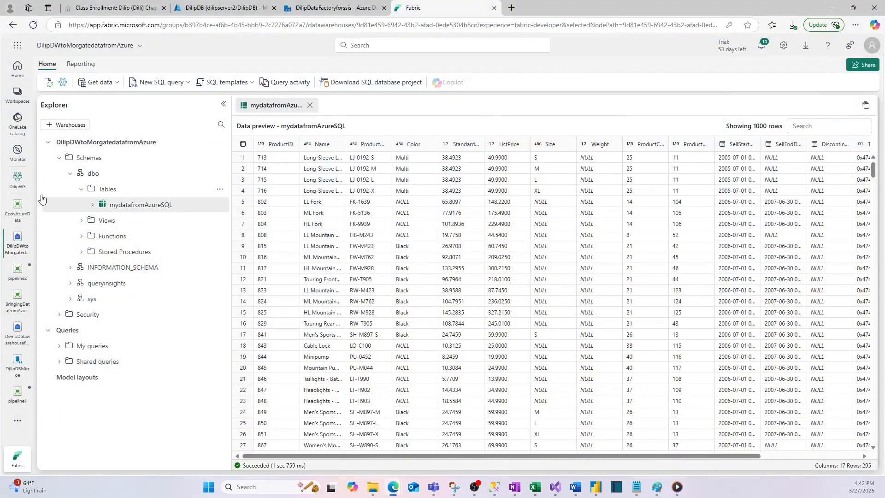
- Start a new Mirrored Azure SQL Database item in the DilipWS workspace with Azure SQL database as its source
click(29, 180)
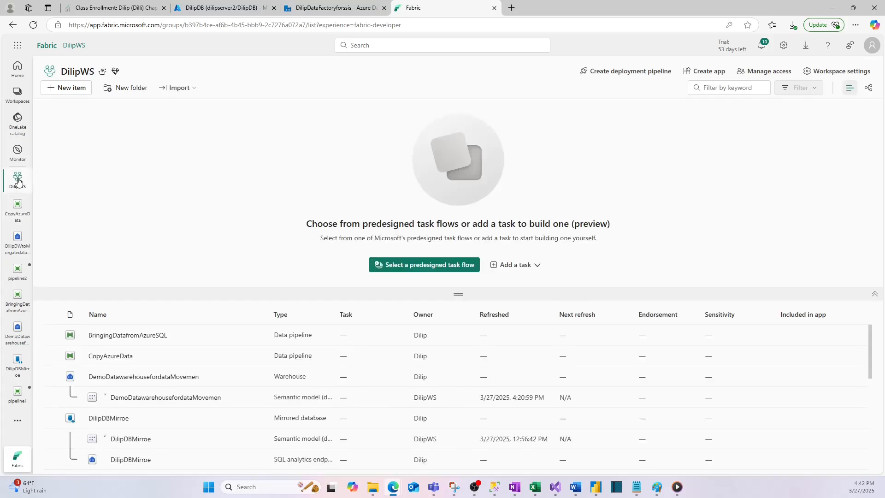
click(69, 92)
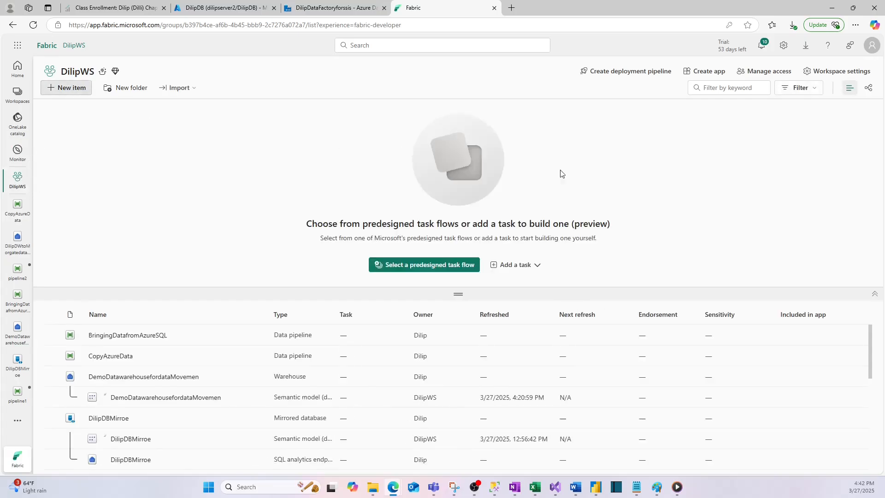
click(810, 92)
text(mirr)
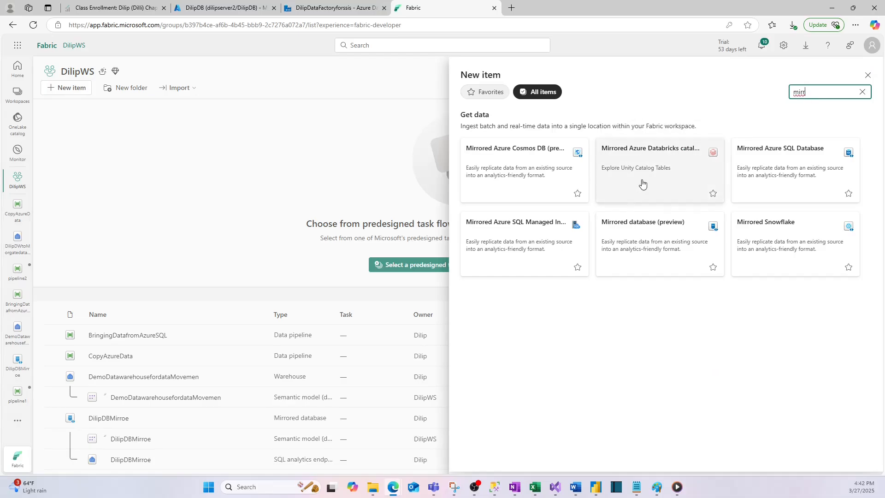
click(783, 161)
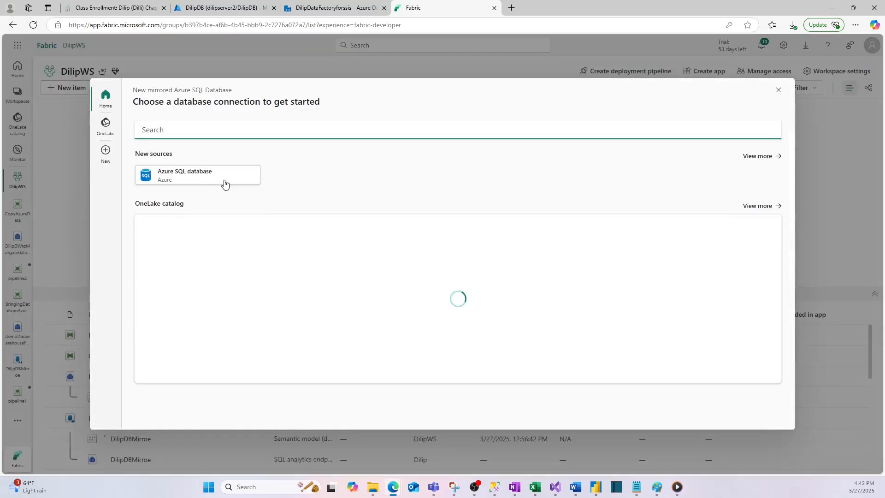
click(185, 176)
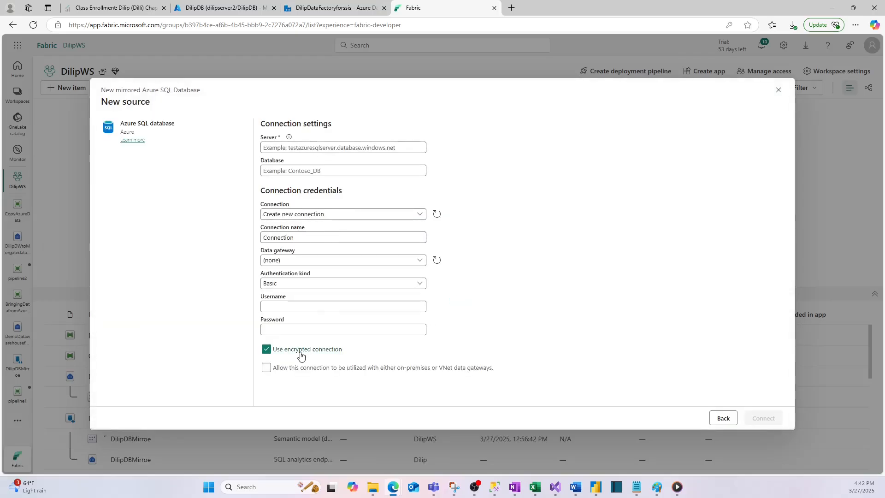
- Copy the server name from the DilipDB page in Azure, set the source to dilipserver2.database.windows.net and database DilipDB, and connect
click(295, 150)
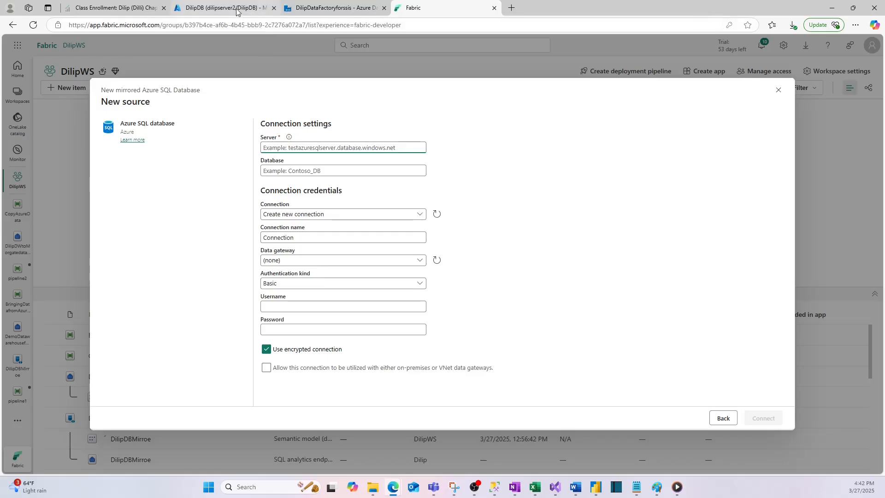
click(222, 8)
click(754, 165)
click(415, 7)
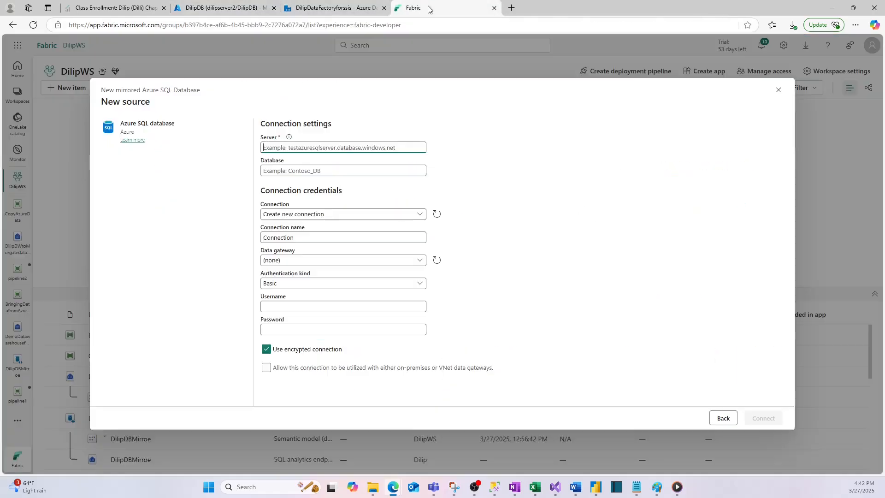
key(ctrl+v)
click(289, 171)
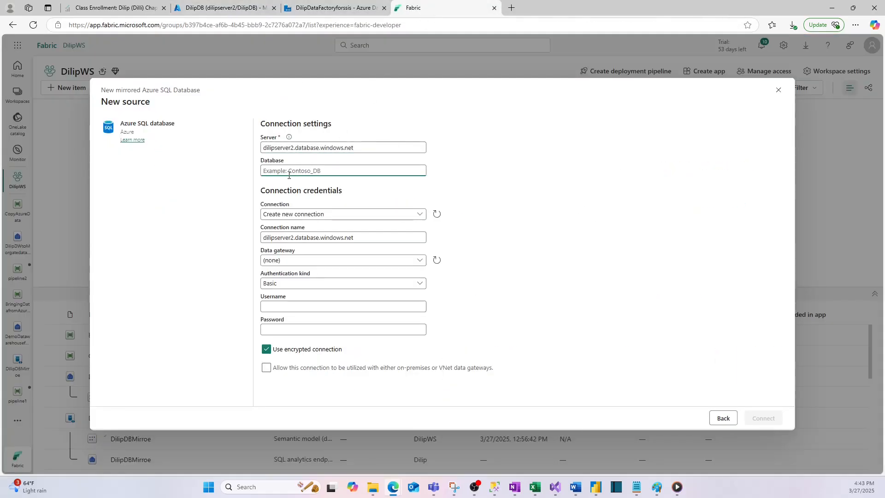
text(DilipDB)
click(763, 417)
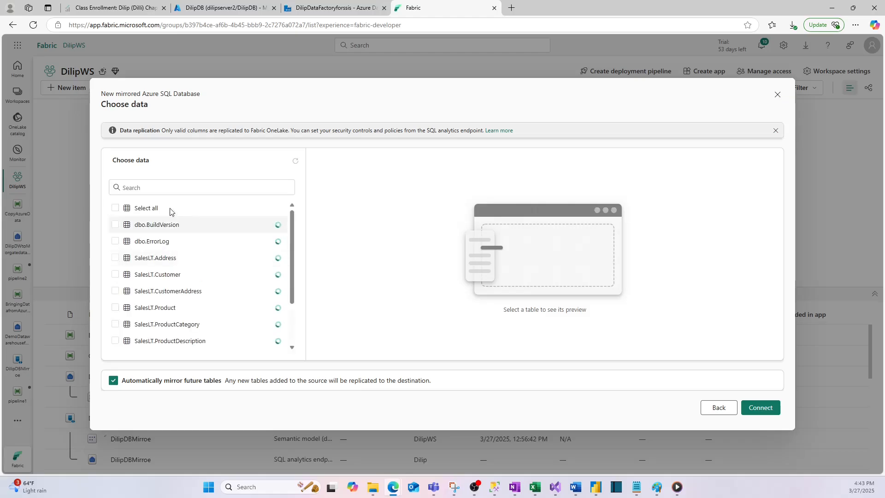
- Look through the tables available for mirroring and their status, previewing the SalesLT.SalesOrderHeader data
scroll(162, 295, down, 3)
scroll(161, 295, up, 3)
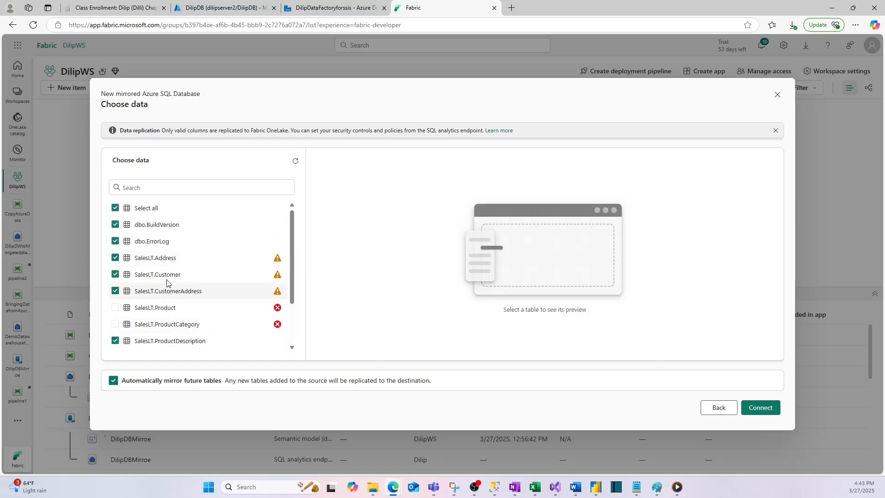
scroll(184, 317, down, 2)
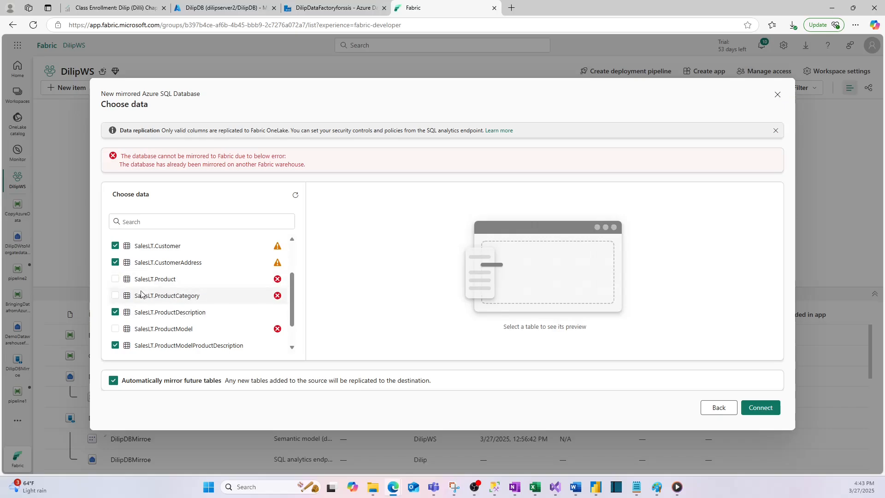
scroll(138, 296, down, 1)
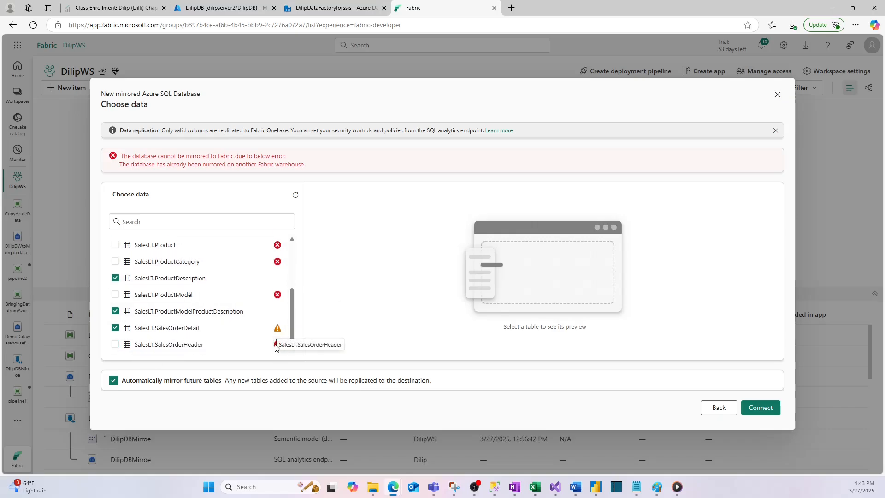
click(133, 342)
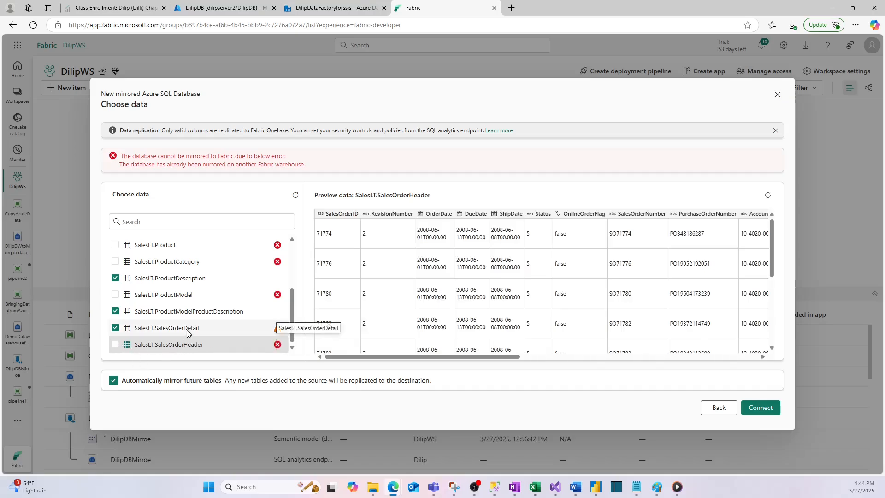
scroll(186, 333, up, 3)
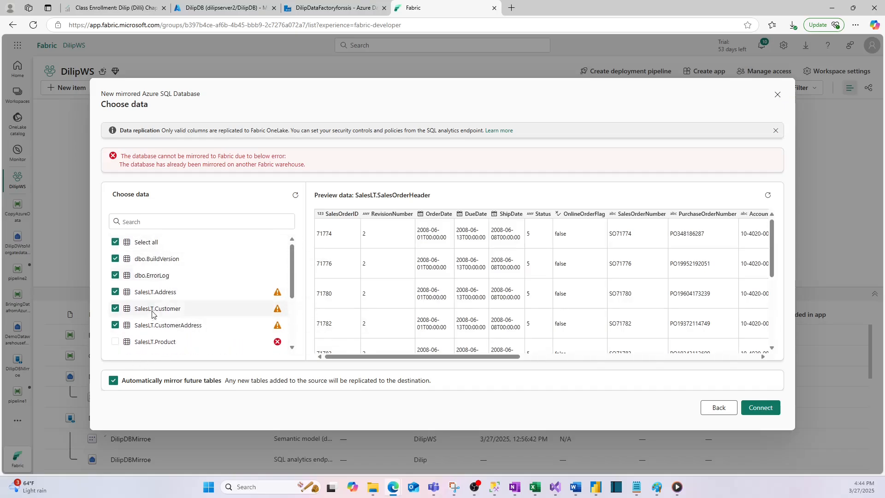
scroll(200, 287, down, 5)
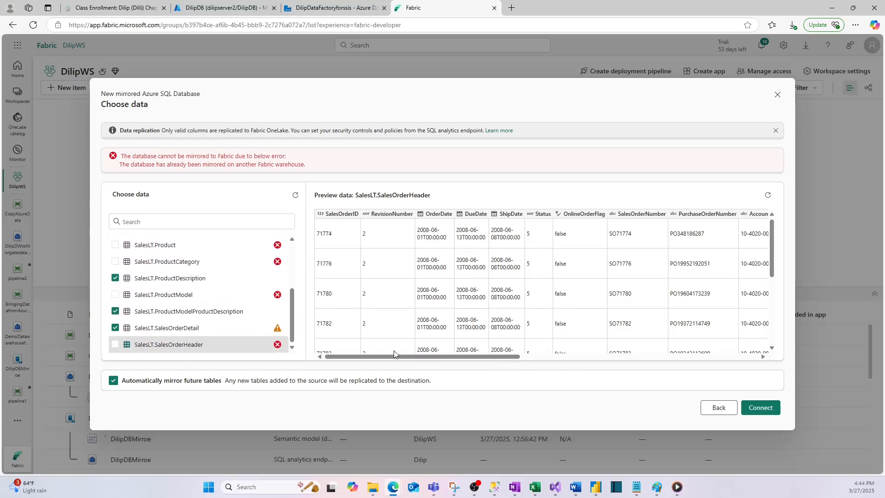
scroll(184, 295, up, 5)
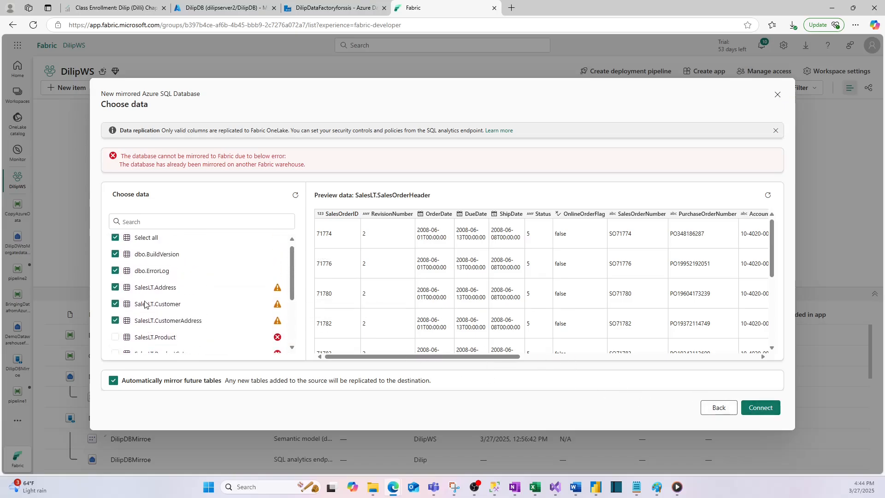
- Try to connect with the default tables and again after deselecting SalesLT.Address, SalesLT.Customer, SalesLT.CustomerAddress and SalesLT.SalesOrderDetail
click(751, 410)
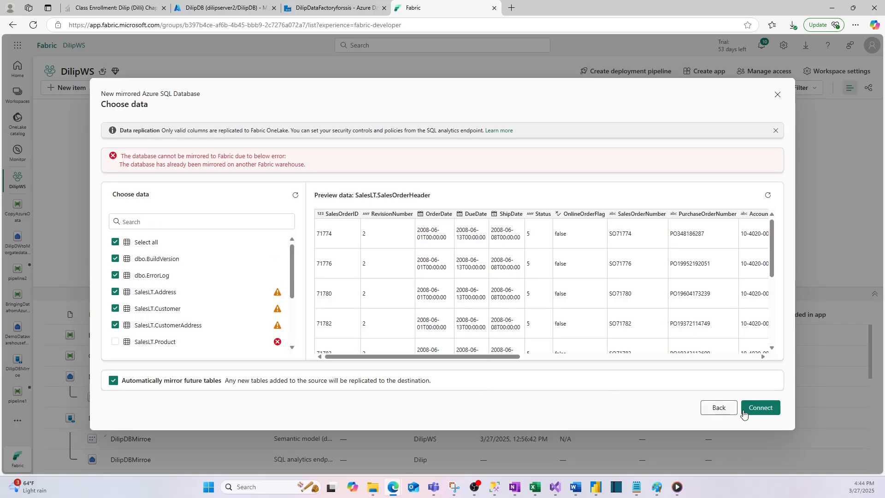
scroll(133, 322, down, 2)
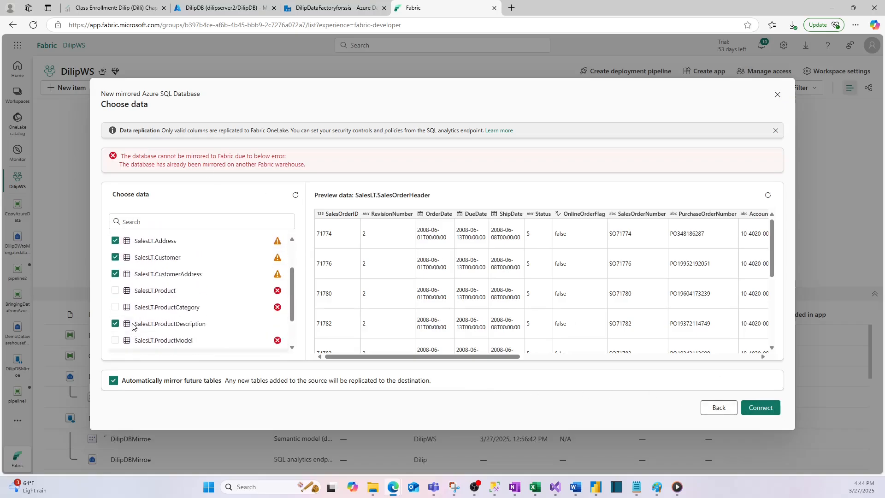
scroll(119, 304, up, 2)
click(115, 292)
click(115, 308)
click(116, 325)
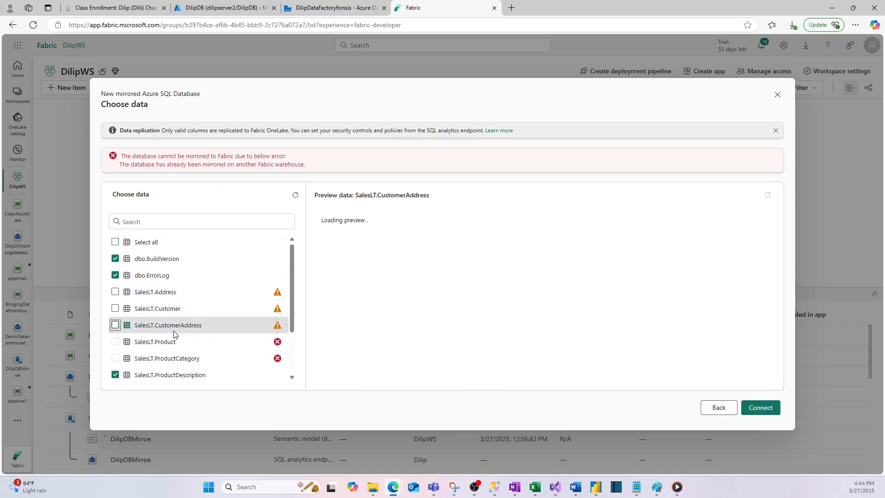
scroll(115, 325, down, 3)
click(115, 358)
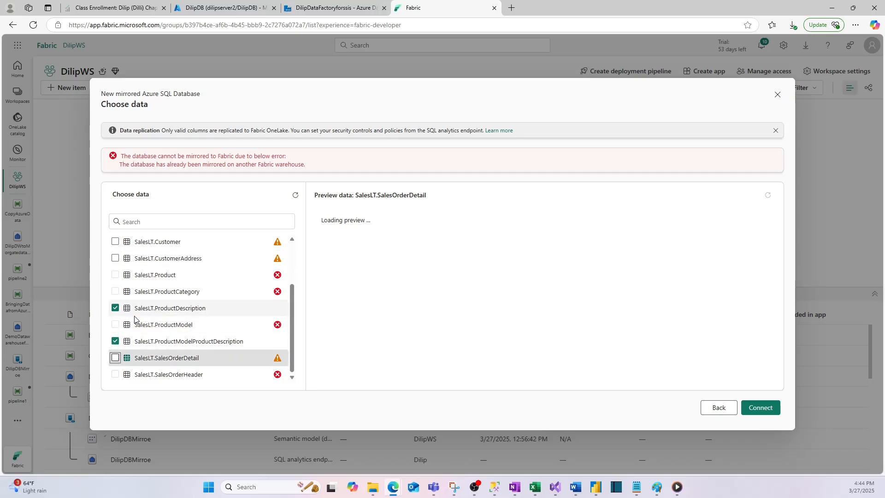
scroll(119, 318, up, 3)
click(756, 409)
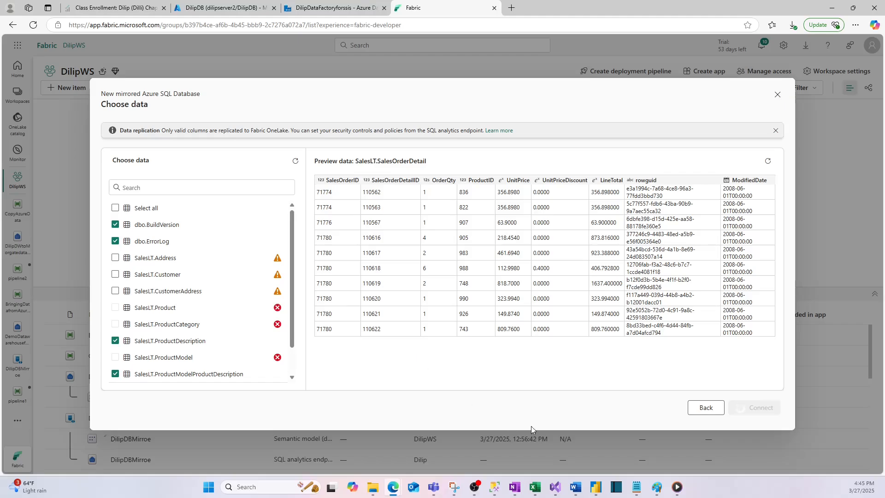
- Review the two data movement methods in the "Moving data From Azure SQL to Fabric" diagram in Paint and return to Fabric
mouse_move(657, 486)
click(710, 440)
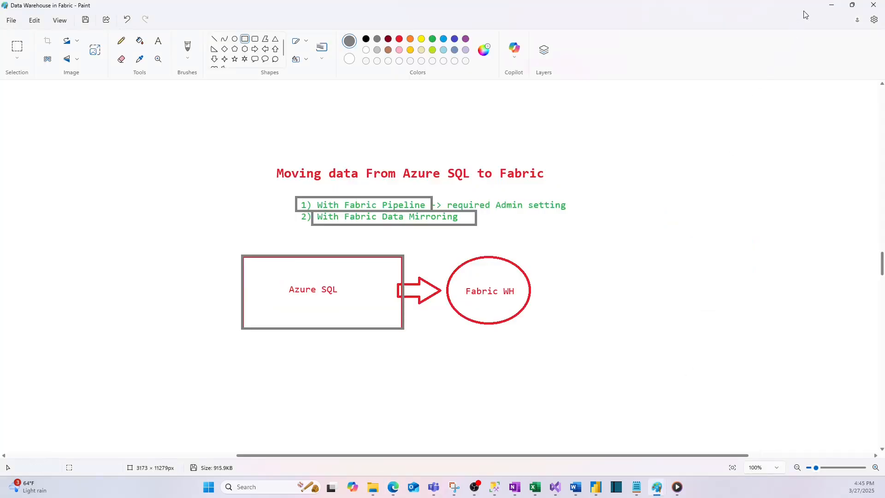
click(831, 6)
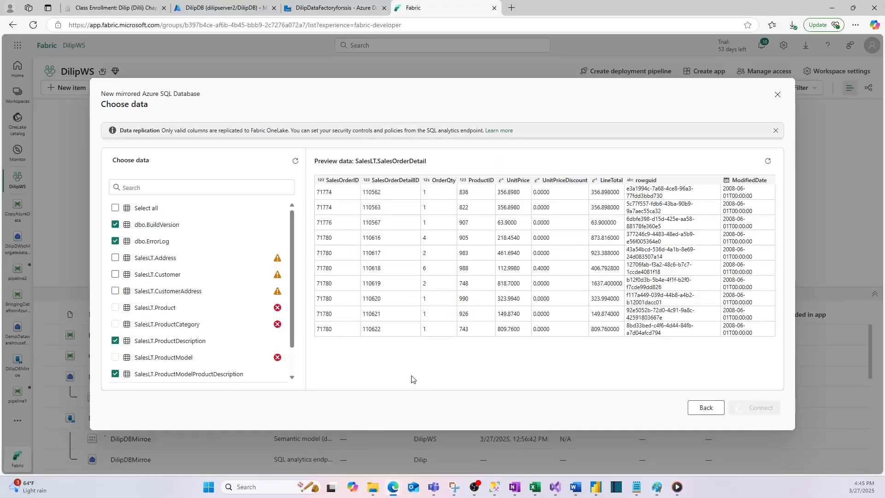
scroll(227, 290, down, 1)
scroll(174, 302, up, 1)
mouse_move(657, 487)
click(734, 443)
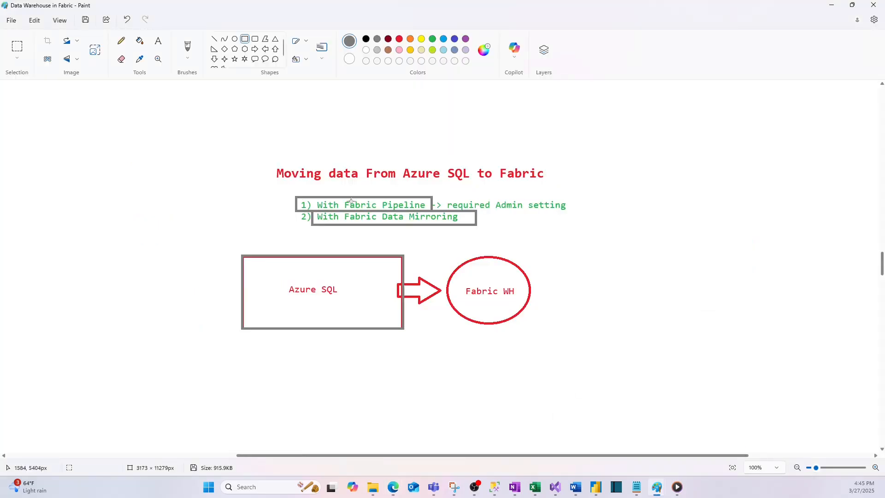
click(832, 6)
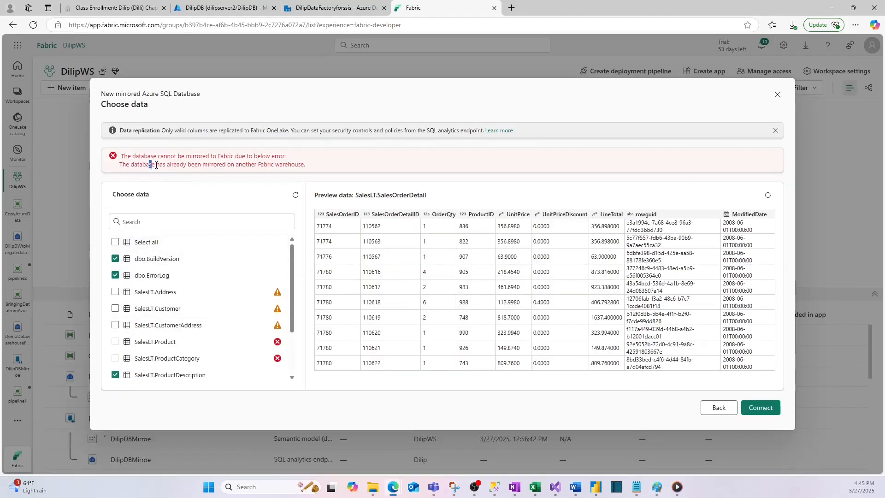
- Review the mirroring error text and the table list, and close the mirrored database setup without creating the item
drag(156, 165, 292, 164)
click(324, 188)
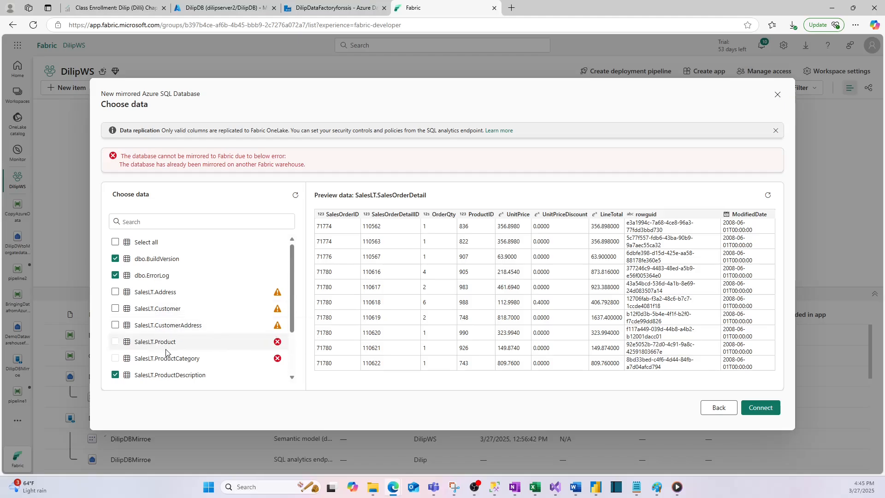
scroll(166, 352, down, 3)
scroll(166, 353, up, 3)
scroll(166, 353, down, 3)
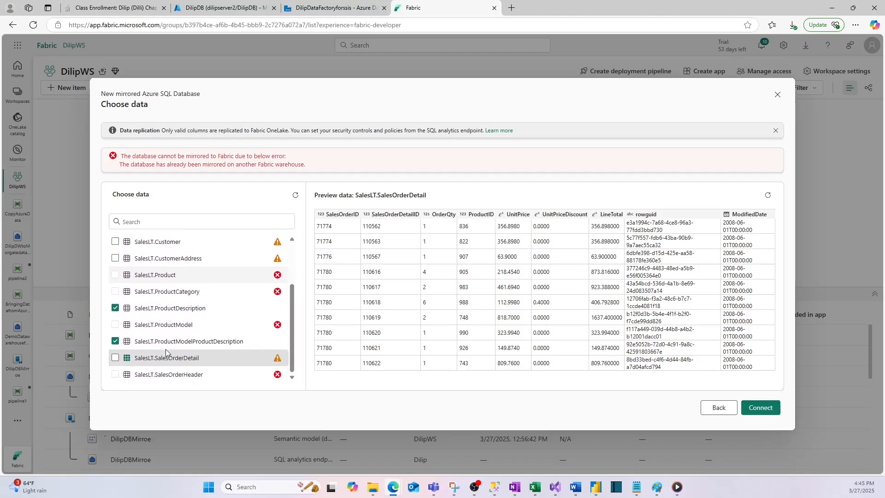
scroll(165, 349, up, 3)
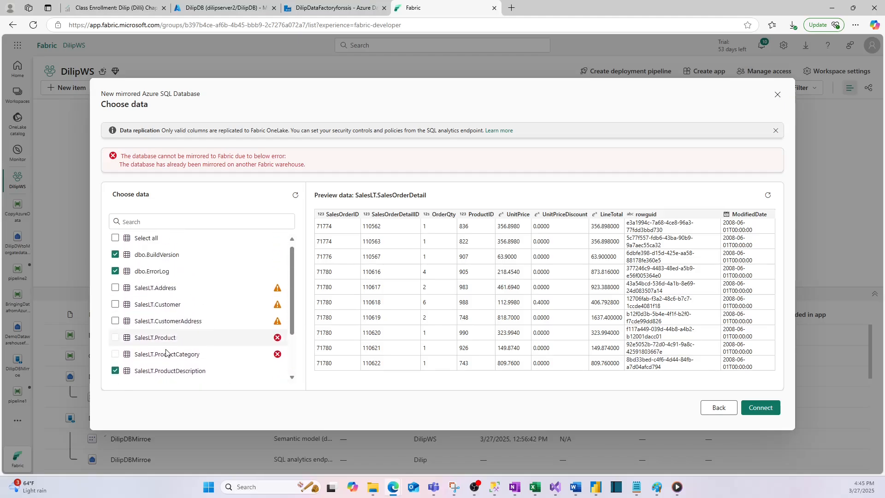
click(777, 95)
click(440, 287)
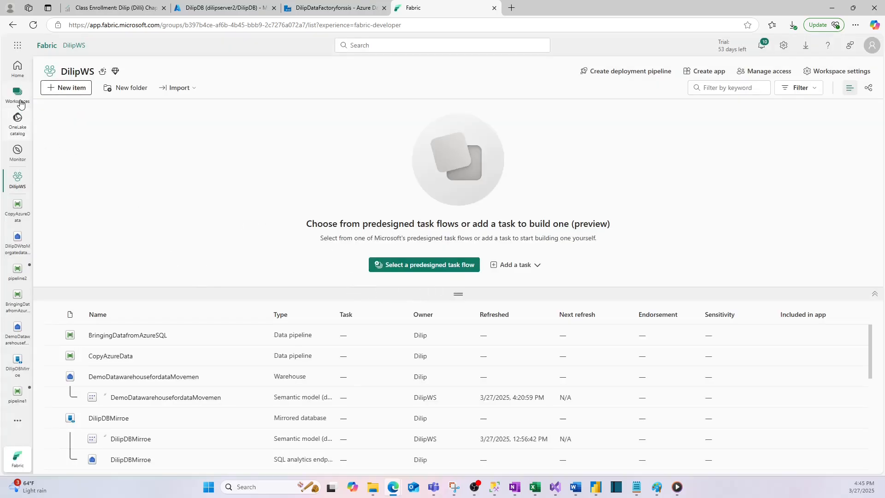
- Revisit the DilipDWtoMorgatedatafromAzure warehouse and the BringingDatafromAzureSQL pipeline, and open the source settings of CopyAzureData's copy activity
click(18, 242)
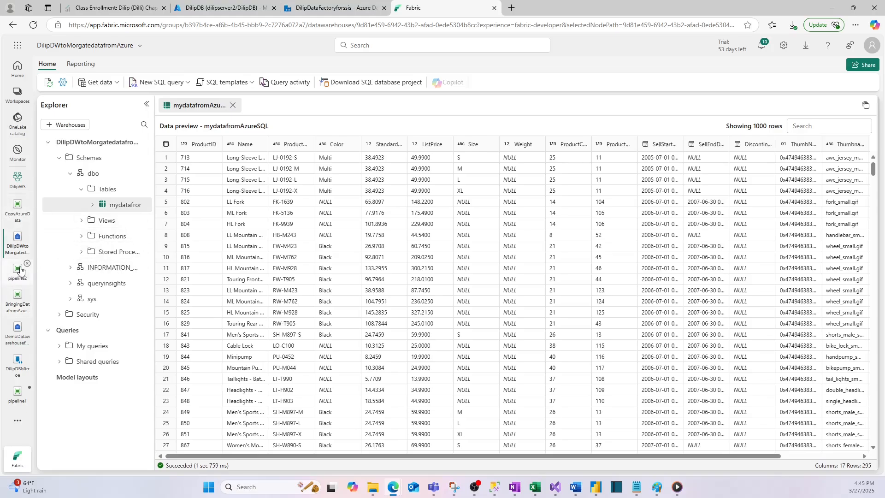
click(18, 299)
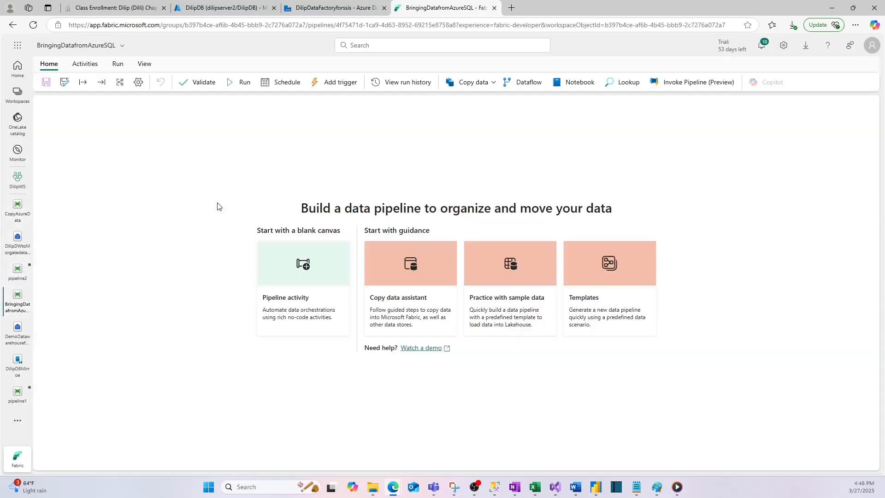
click(18, 210)
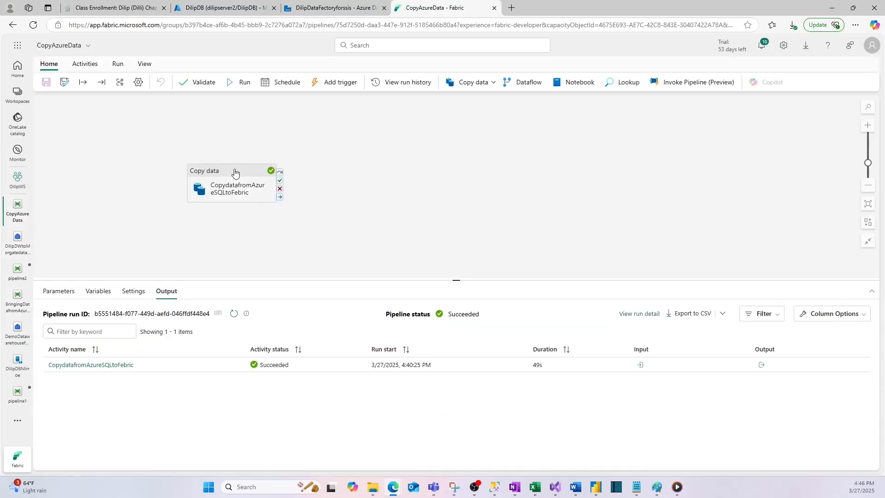
click(225, 183)
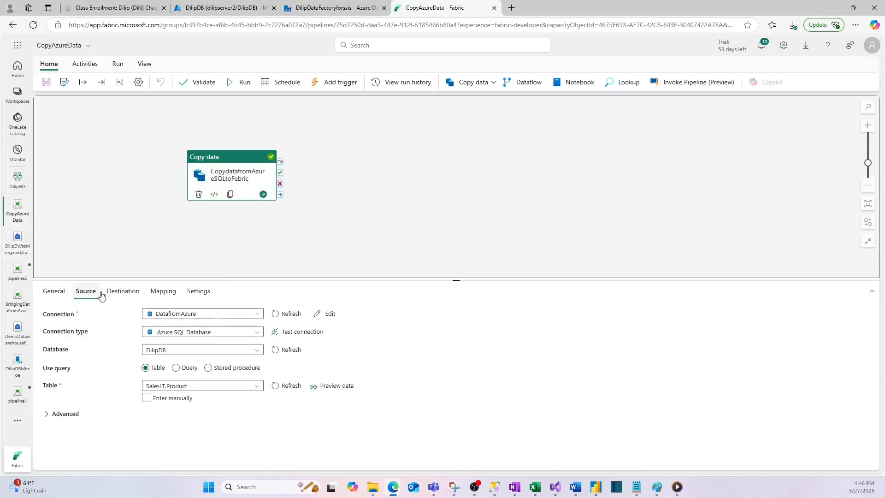
- Open the Fabric settings to view the admin portal entry, and start switching to Paint
click(783, 45)
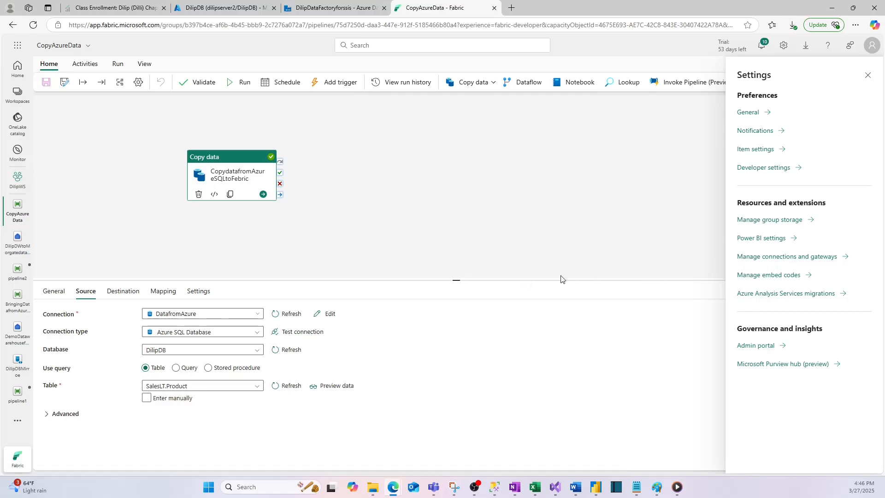
click(658, 489)
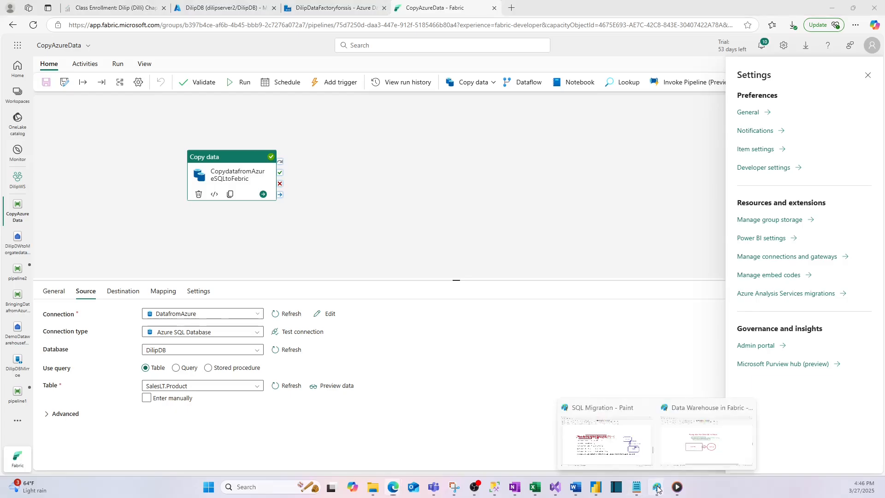